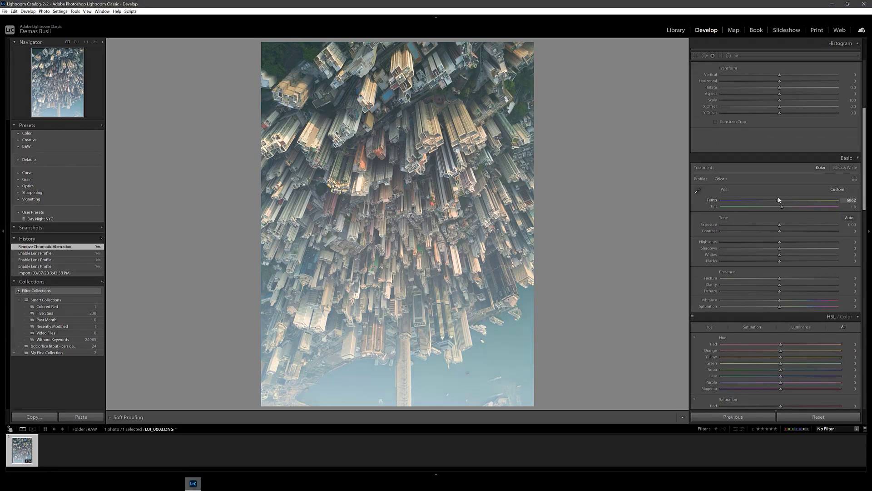
Adjust the city photo's white balance, exposure, contrast, highlights, shadows, whites, blacks, texture and vibrance, and set saturation to +5.
left_click_drag(786, 263, 769, 262)
left_click_drag(741, 200, 754, 201)
left_click_drag(760, 225, 789, 231)
left_click_drag(784, 242, 809, 242)
left_click_drag(722, 249, 750, 249)
left_click_drag(808, 255, 821, 255)
left_click_drag(780, 278, 788, 300)
left_click_drag(780, 307, 783, 306)
Set the HSL saturation to red +15, orange −15, yellow −35, green −60, aqua −20, blue −5, purple −20 and magenta −55.
scroll(783, 306, "down", 4)
left_click_drag(781, 242, 789, 241)
left_click_drag(781, 248, 760, 255)
left_click_drag(780, 261, 768, 279)
left_click_drag(780, 286, 748, 286)
Set the HSL hues to red +10, orange +40, yellow −50, green −70, aqua −30, blue −20, purple +50 and magenta −60.
left_click_drag(781, 180, 786, 180)
left_click_drag(781, 186, 750, 192)
left_click_drag(781, 199, 763, 206)
left_click_drag(780, 212, 810, 221)
Set the HSL luminance to red +50, orange +30, yellow +60 and green −15, and raise the aqua and blue tones.
scroll(772, 227, "down", 3)
left_click_drag(781, 227, 798, 227)
mouse_move(781, 234)
left_mouse_down()
mouse_move(816, 234)
mouse_move(772, 240)
left_mouse_up()
mouse_move(781, 246)
left_mouse_down()
mouse_move(817, 245)
mouse_move(794, 246)
left_mouse_up()
mouse_move(781, 253)
left_mouse_down()
mouse_move(806, 258)
mouse_move(792, 265)
left_mouse_up()
Refine the city photo's white balance to temperature 5386 and tint +6.
scroll(790, 264, "up", 6)
left_click_drag(756, 200, 760, 200)
left_click_drag(757, 206, 782, 209)
Tint the highlights and shadows with split toning, and adjust the photo's sharpening and noise reduction.
scroll(768, 218, "down", 8)
left_click_drag(721, 217, 745, 217)
left_click_drag(722, 210, 826, 210)
left_click_drag(722, 252, 745, 251)
left_click_drag(722, 245, 739, 247)
scroll(749, 254, "down", 2)
left_click_drag(721, 280, 803, 279)
left_click_drag(722, 297, 733, 297)
Refine the tone and presence to exposure −1.20, contrast +35, highlights +35, shadows −20, whites +55, blacks −20, texture +50, dehaze −5 and vibrance −5.
scroll(765, 228, "up", 9)
left_click_drag(768, 225, 800, 231)
left_click_drag(790, 242, 768, 261)
left_click_drag(806, 278, 809, 278)
mouse_move(776, 285)
left_mouse_down()
mouse_move(785, 285)
mouse_move(776, 291)
left_mouse_up()
left_click_drag(776, 291, 776, 291)
mouse_move(788, 300)
left_mouse_down()
mouse_move(804, 299)
mouse_move(777, 300)
left_mouse_up()
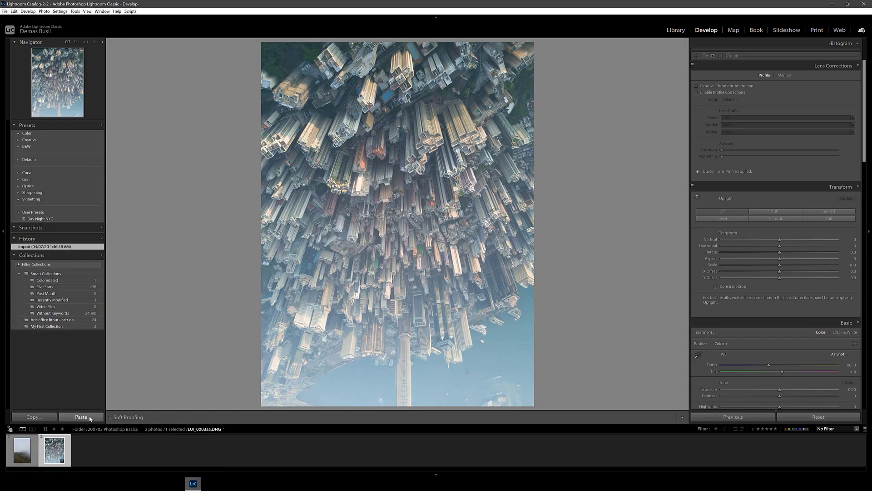
Paste the copied develop settings onto DJI_0003aa.DNG and DSC04703aa.ARW, and raise the shadows of DSC04703aa.ARW to +43.
left_click(81, 416)
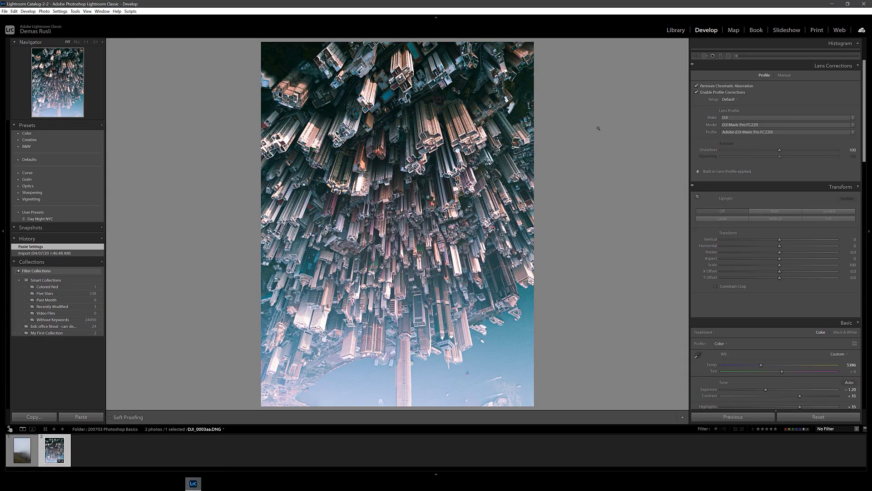
left_click(22, 450)
left_click(81, 417)
scroll(735, 227, "down", 6)
left_click_drag(768, 166, 804, 166)
Open DJI_0003aa.DNG and DSC04703aa.ARW for editing in Adobe Photoshop.
key("Right")
right_click(384, 198)
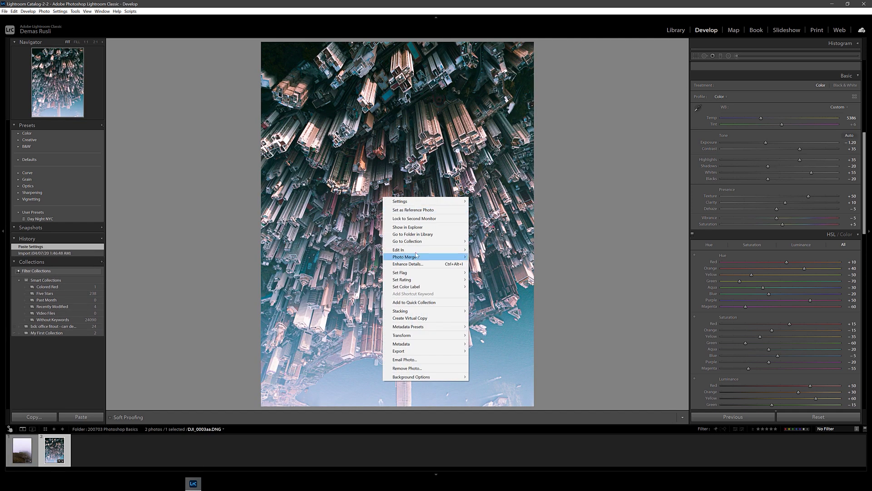
mouse_move(422, 250)
left_click(488, 251)
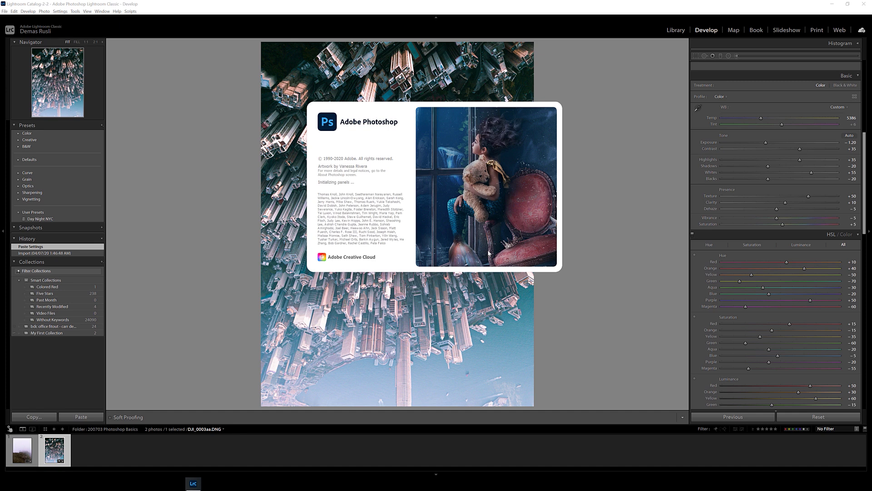
key("Left")
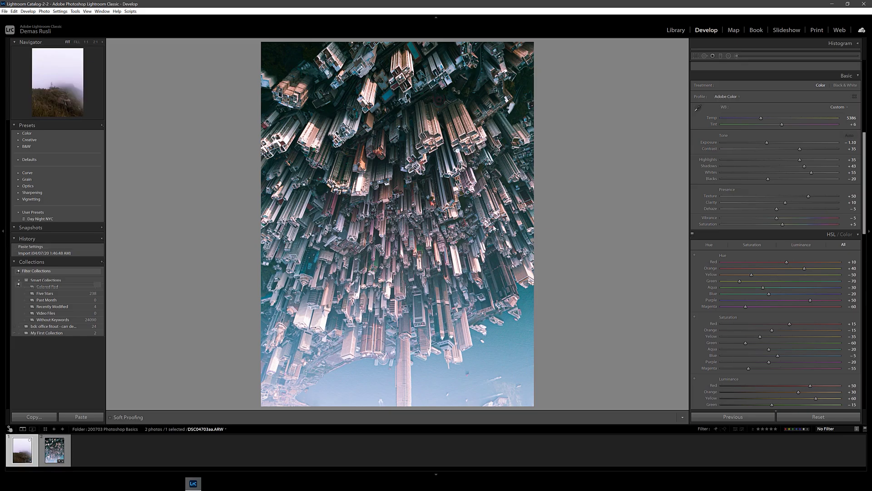
right_click(447, 239)
mouse_move(468, 291)
left_click(568, 292)
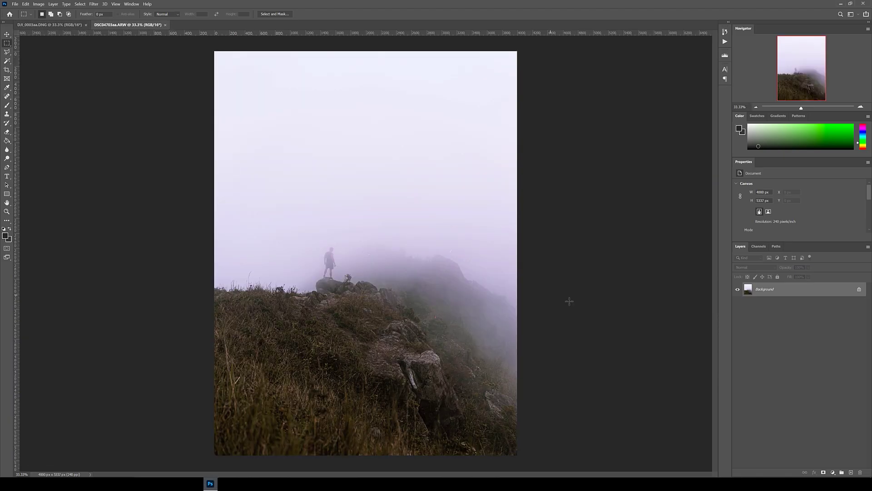
Copy the entire DSC04703aa.ARW image and paste it as a new layer into the DJI_0003aa.DNG document.
left_click(53, 25)
scroll(559, 205, "up", 2)
scroll(559, 205, "down", 2)
key("ctrl+Tab")
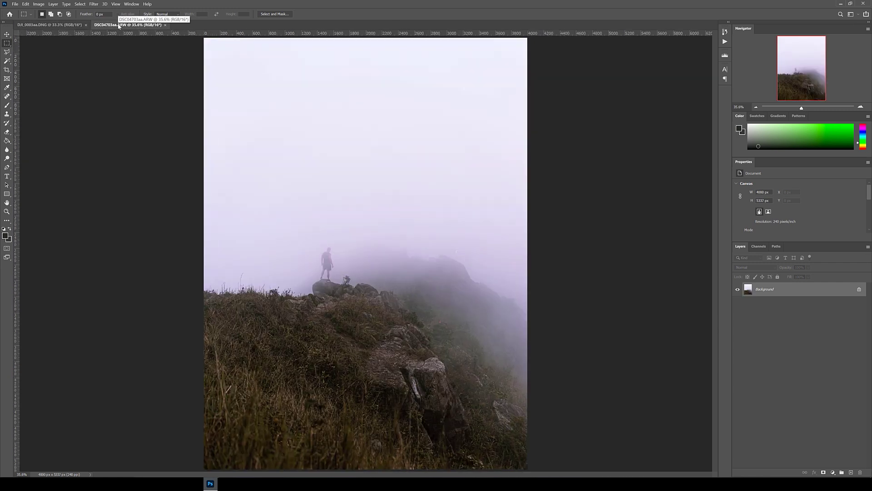
key("ctrl+a")
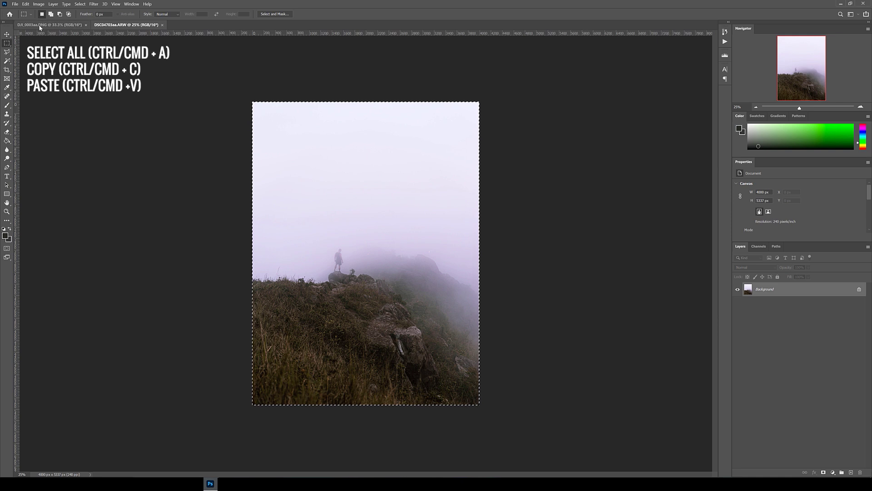
key("ctrl+Tab")
key("ctrl+v")
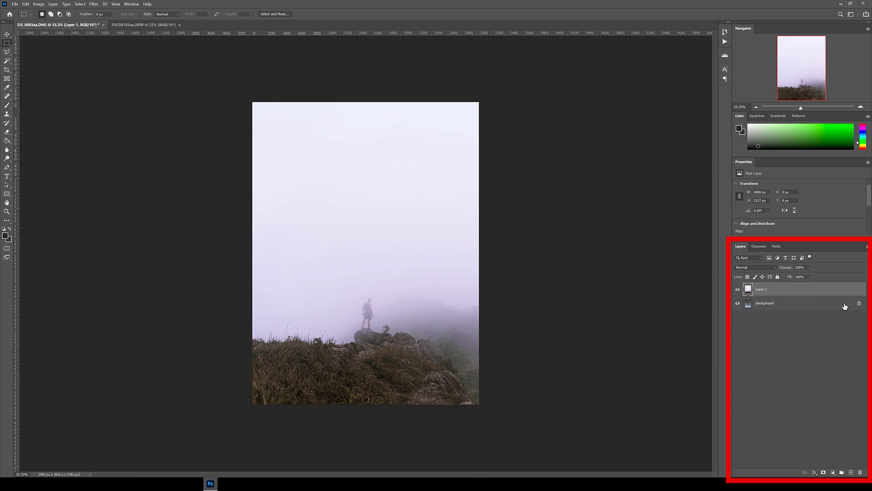
Unlock the city image's Background layer and name it "background".
left_click(766, 305)
right_click(765, 304)
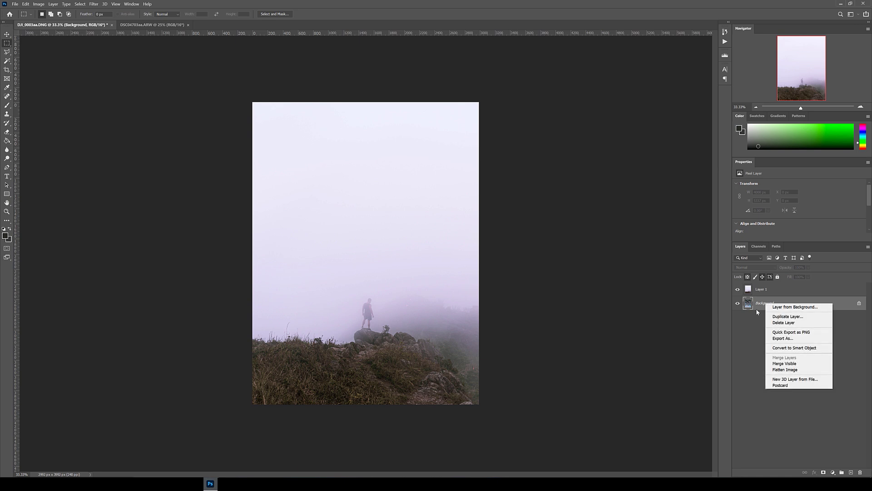
left_click(795, 306)
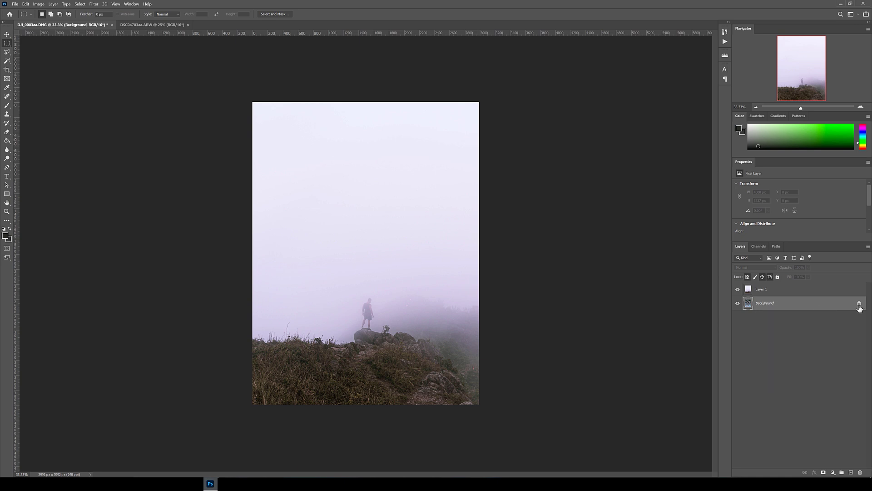
double_click(762, 303)
type("background")
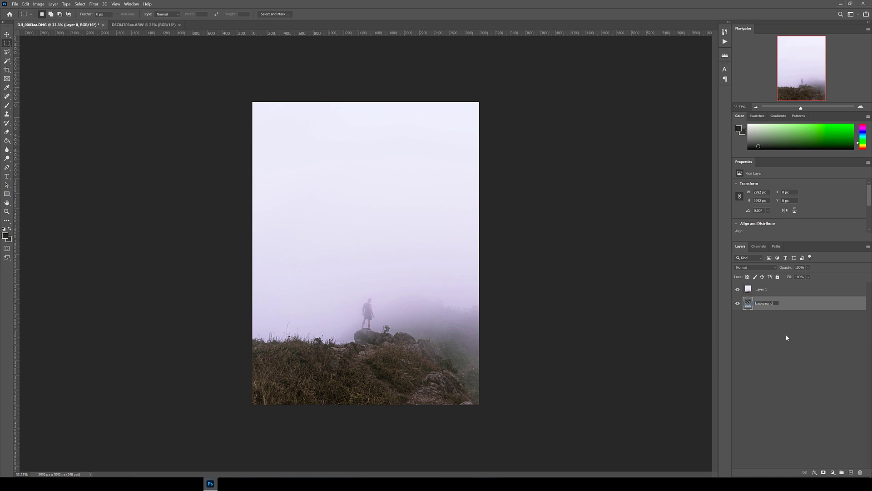
Rename the pasted hiker layer as "foreground".
key("shift+Tab")
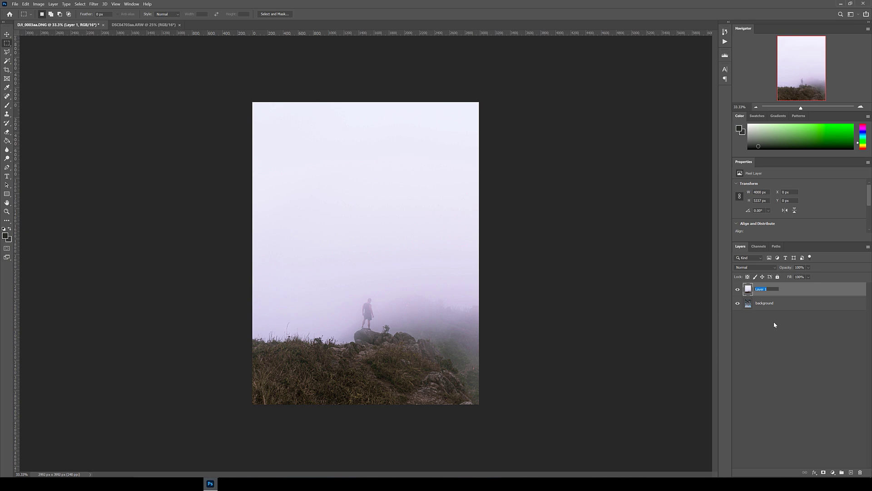
type("foreground")
left_click(775, 347)
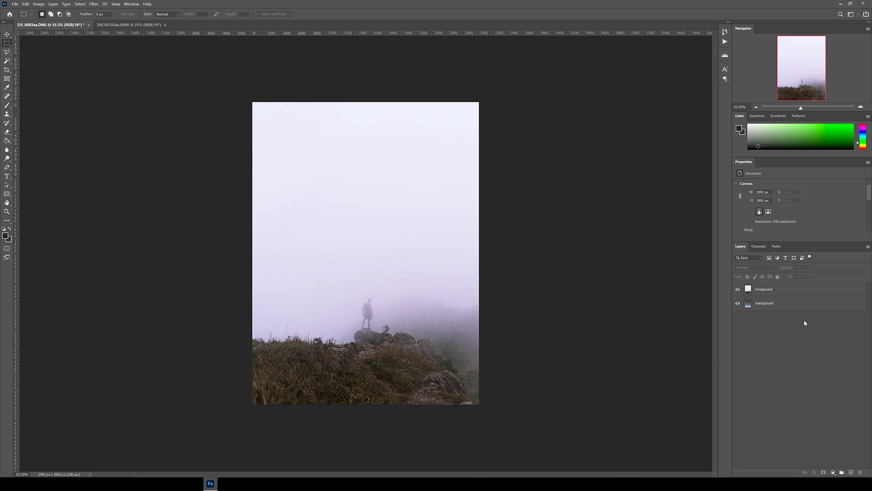
Toggle the foreground layer's visibility to compare it with the city image underneath.
left_click(737, 290)
left_click(738, 291)
left_click(737, 290)
left_click(738, 291)
left_click(738, 291)
left_click(737, 291)
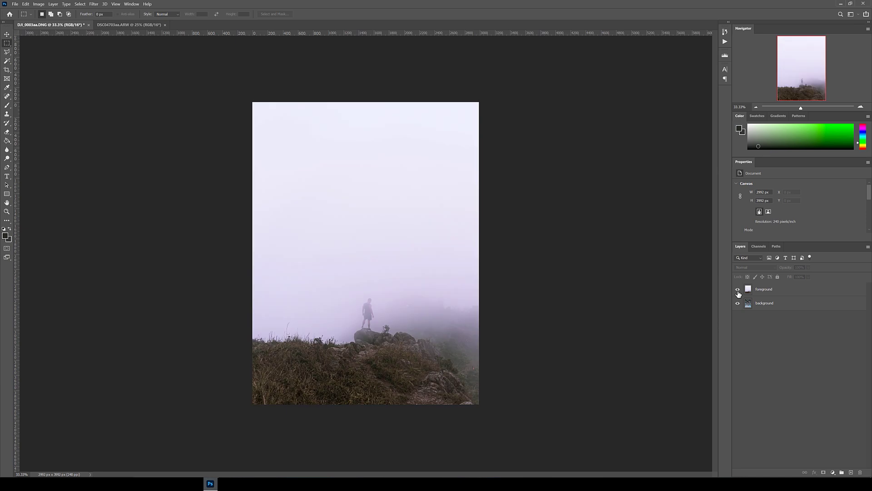
Try the foreground layer at 50% opacity and with the Multiply blend mode, restoring 100% opacity and Normal mode.
left_click(780, 294)
left_click(801, 267)
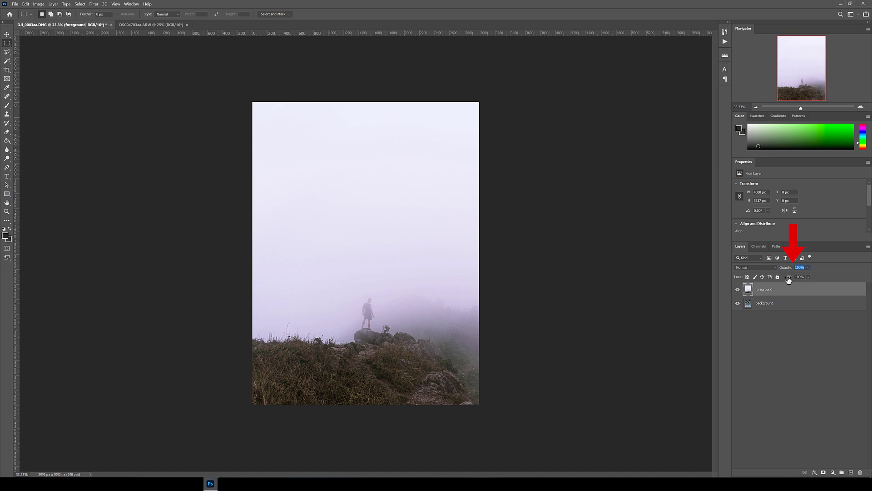
type("50")
left_click_drag(790, 272, 810, 272)
left_click(759, 268)
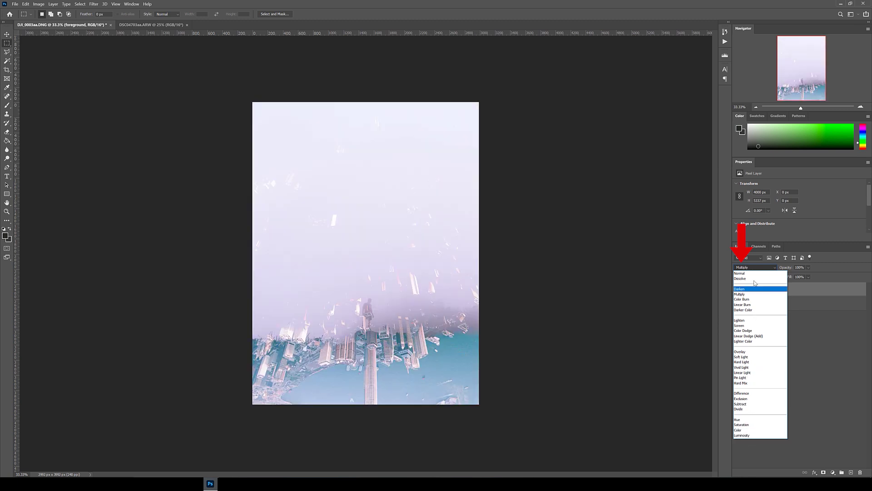
left_click(740, 273)
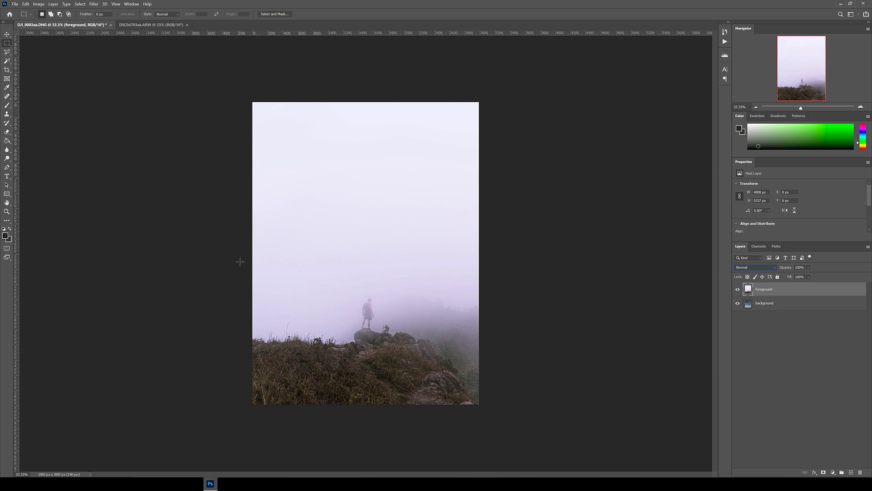
Crop the canvas to the 4:5 (8:10) ratio while keeping the cropped pixels.
left_click(7, 70)
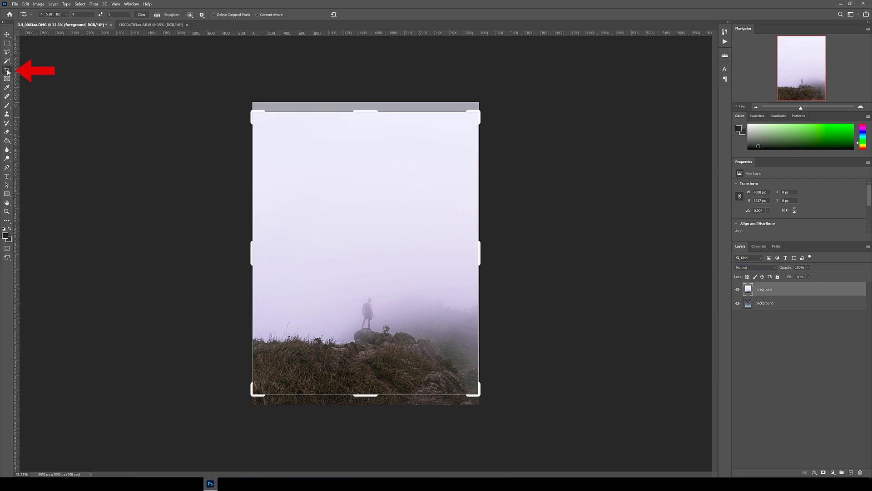
key("Return")
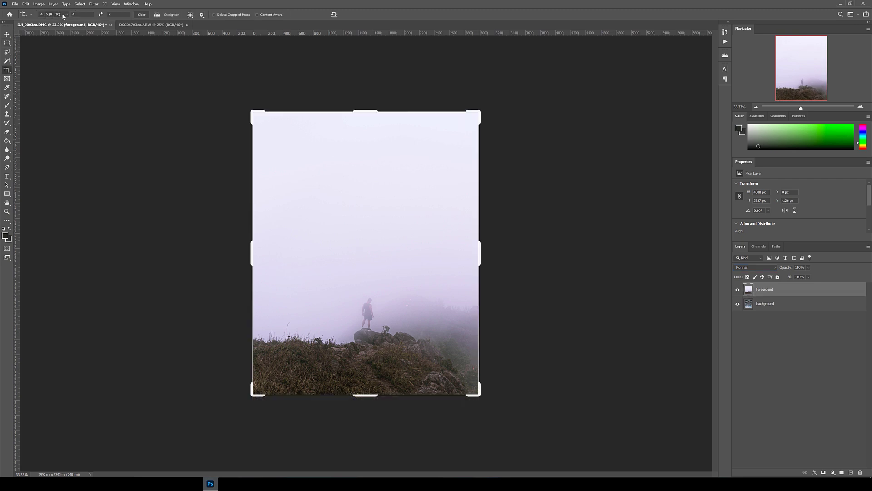
left_click(64, 15)
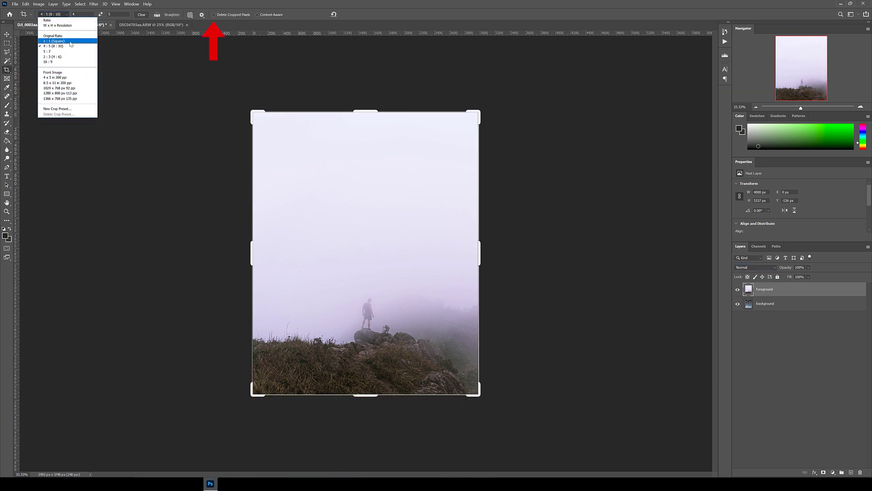
left_click(69, 16)
left_click(214, 15)
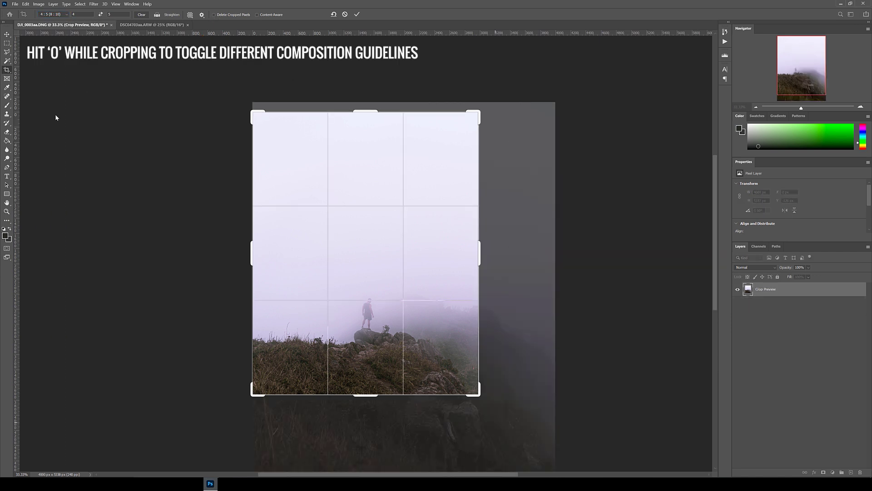
left_click(6, 44)
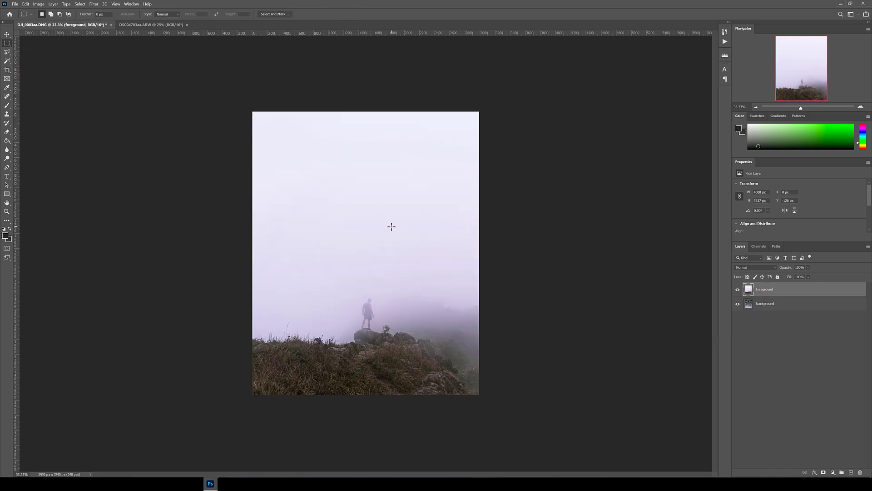
With its opacity lowered to 59%, flip the foreground layer horizontally and move it to X −540 px, Y −291 px.
left_click_drag(790, 271, 777, 271)
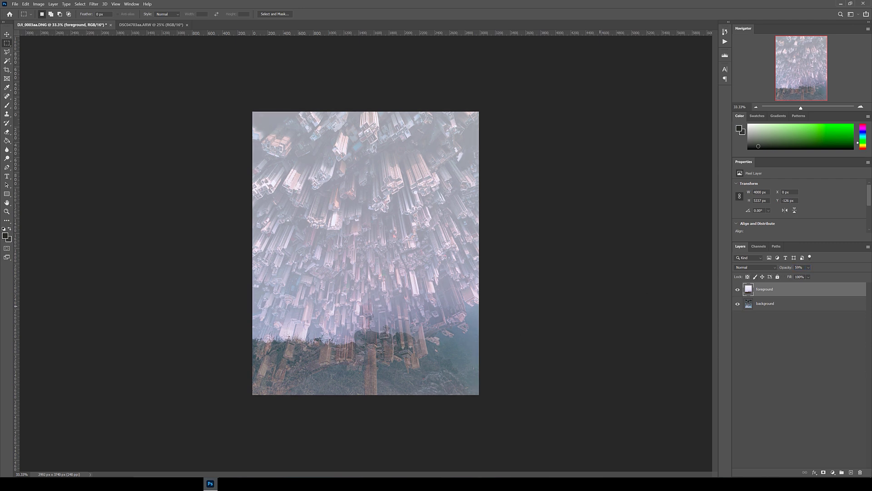
right_click(385, 214)
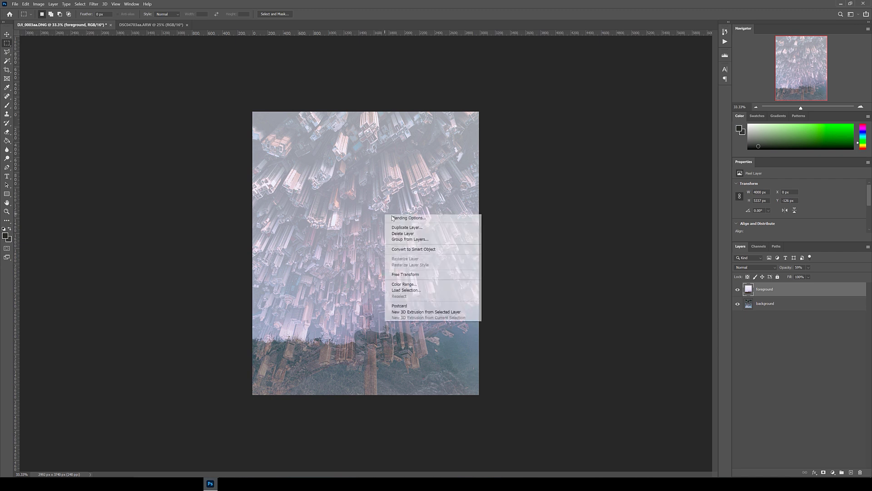
left_click(412, 274)
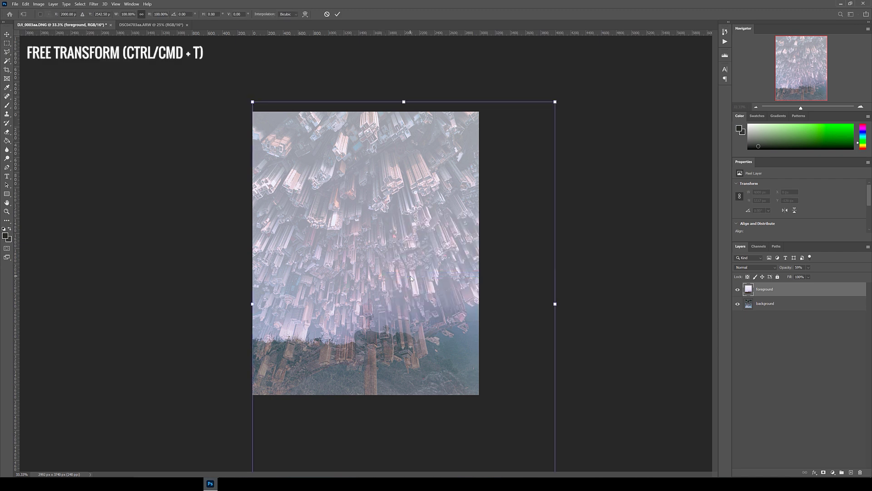
right_click(403, 204)
left_click(422, 322)
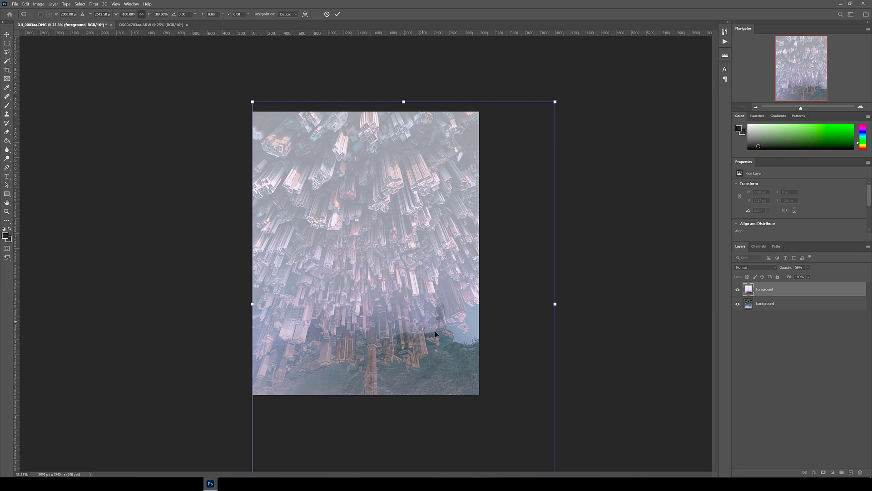
left_click_drag(453, 345, 414, 342)
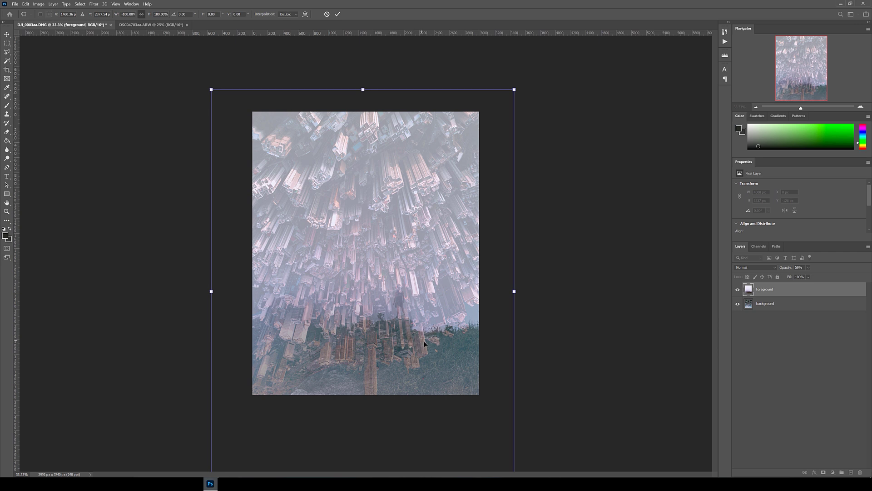
key("Return")
Add a rule-of-thirds guide layout with 3 columns and 3 rows.
left_click(115, 4)
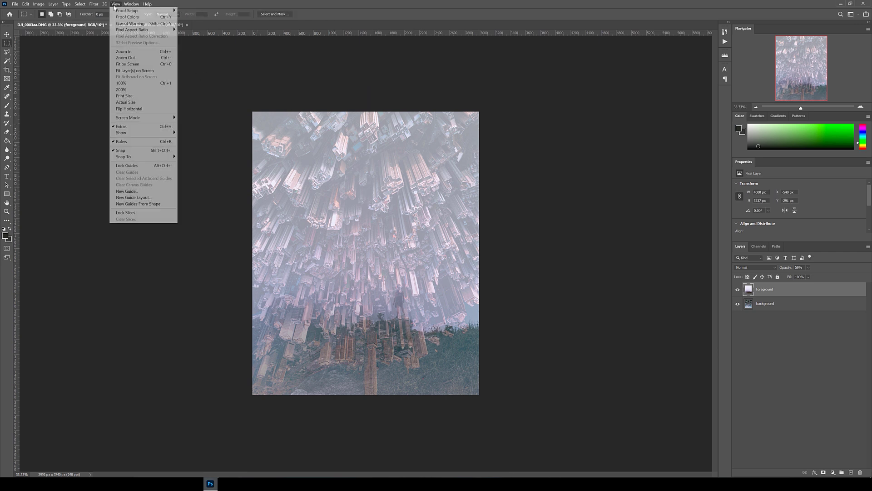
left_click(146, 197)
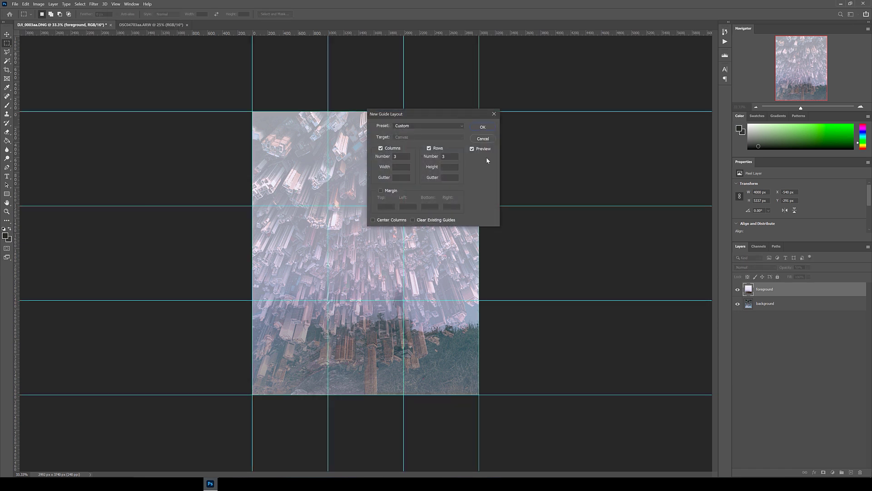
left_click(483, 128)
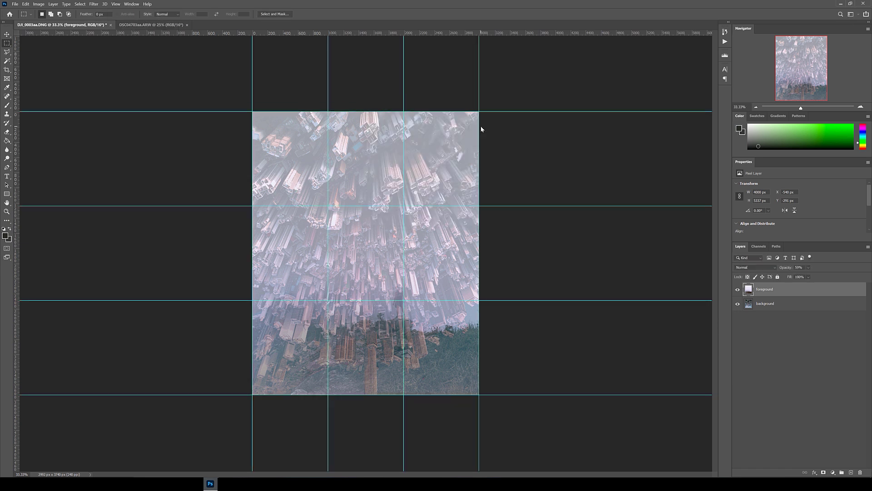
With opacity at 78%, shrink the foreground layer to about 3678 × 4679 px, rotate it slightly clockwise and place the hiker near the lower-right guide intersection.
left_click_drag(786, 269, 792, 270)
key("ctrl+t")
left_click_drag(210, 290, 252, 292)
left_click_drag(535, 255, 537, 268)
left_click_drag(518, 130, 516, 133)
left_click_drag(257, 109, 267, 122)
left_click_drag(416, 372, 416, 366)
key("Return")
key("Return")
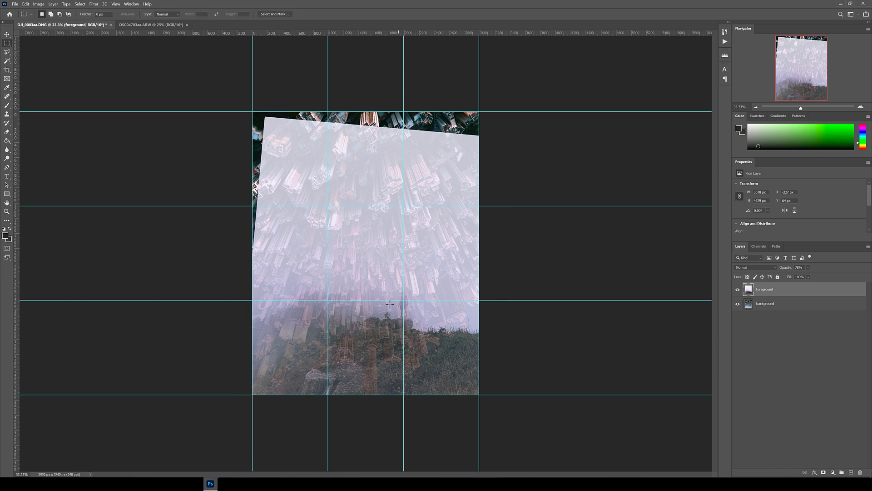
Clear the guides from the canvas.
left_click(116, 4)
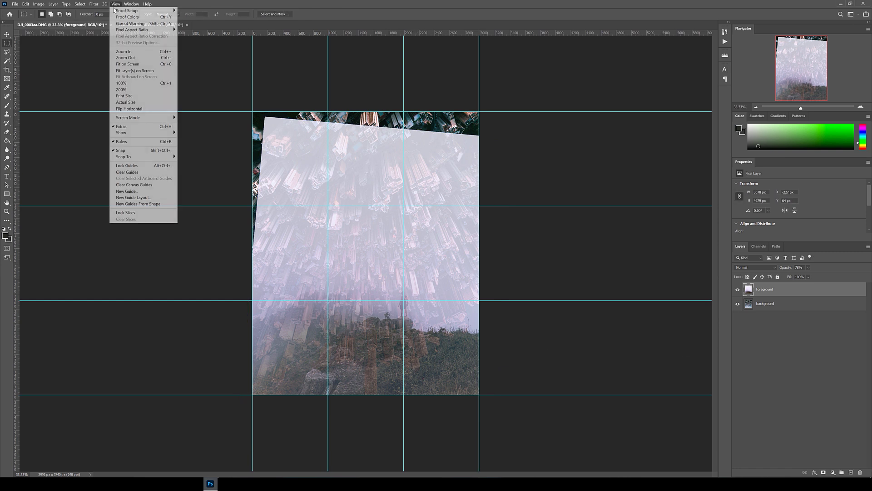
left_click(146, 177)
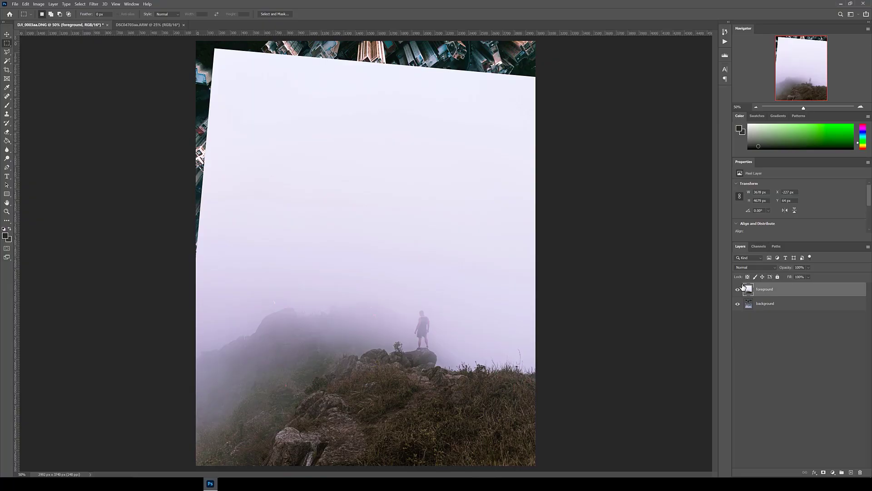
Try to remove the foreground layer's background automatically.
left_click_drag(753, 242, 753, 296)
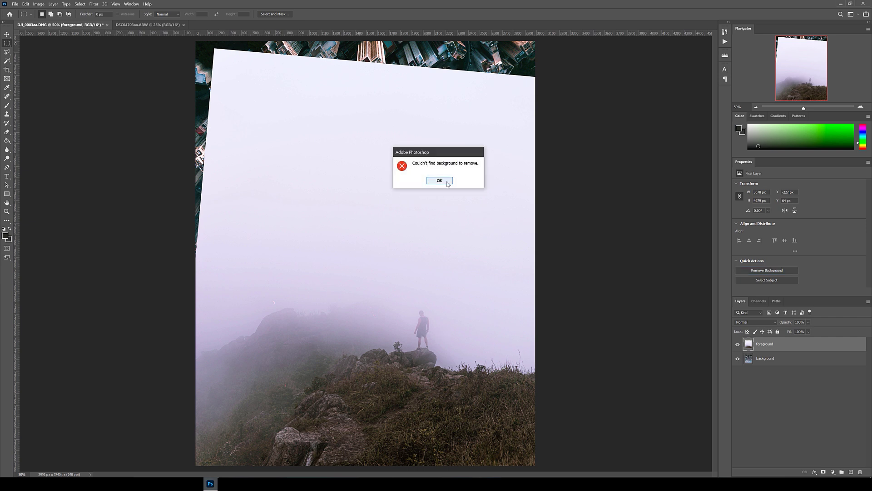
left_click(439, 181)
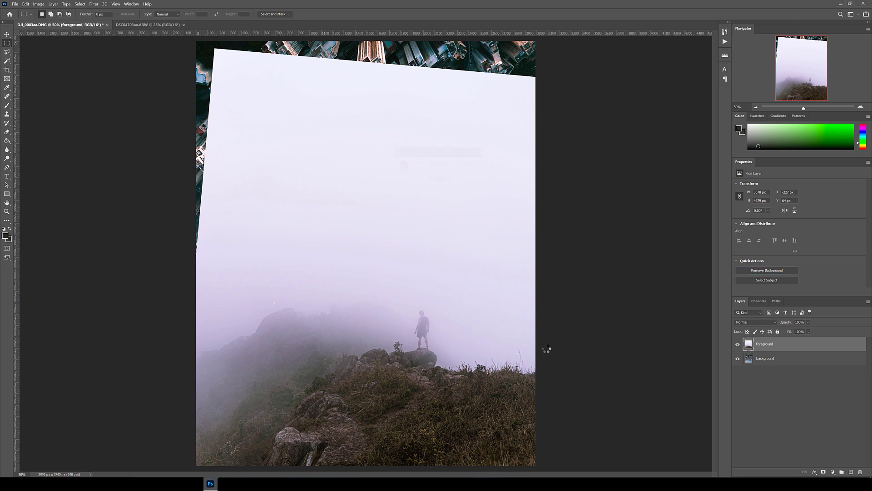
left_click(445, 181)
Copy a rectangular area of about 312 × 560 px around the hiker to a new layer and check it with the other layers hidden.
left_click_drag(429, 344, 437, 356)
right_click(423, 325)
left_click(470, 369)
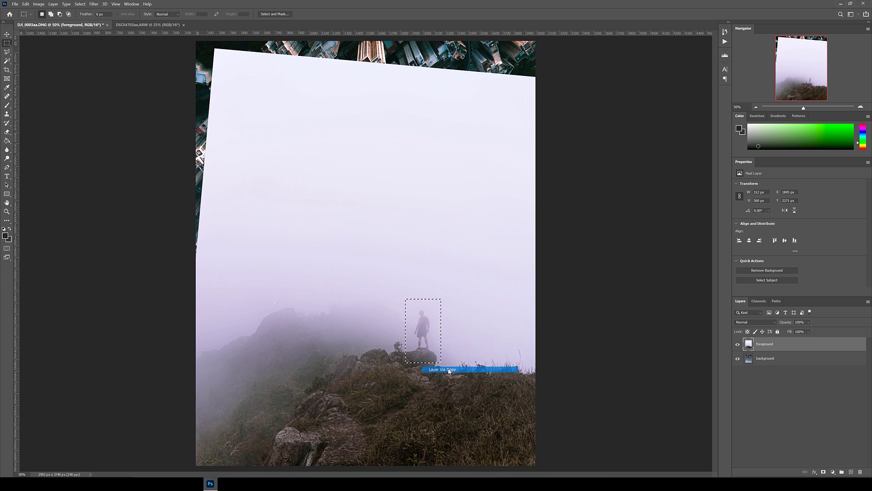
left_click(737, 358)
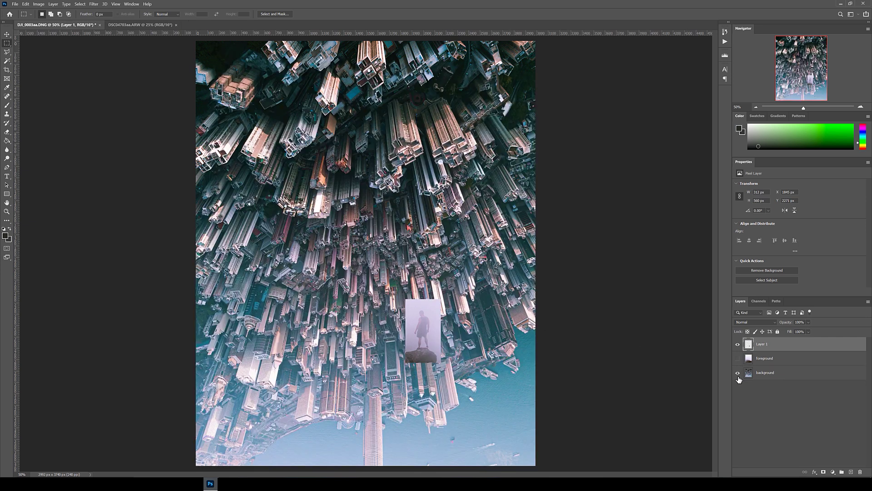
left_click(738, 372)
left_click(738, 358)
left_click(737, 373)
Try selecting the hiker and the rock beneath him on the foreground layer with the Object Selection tool.
key("w")
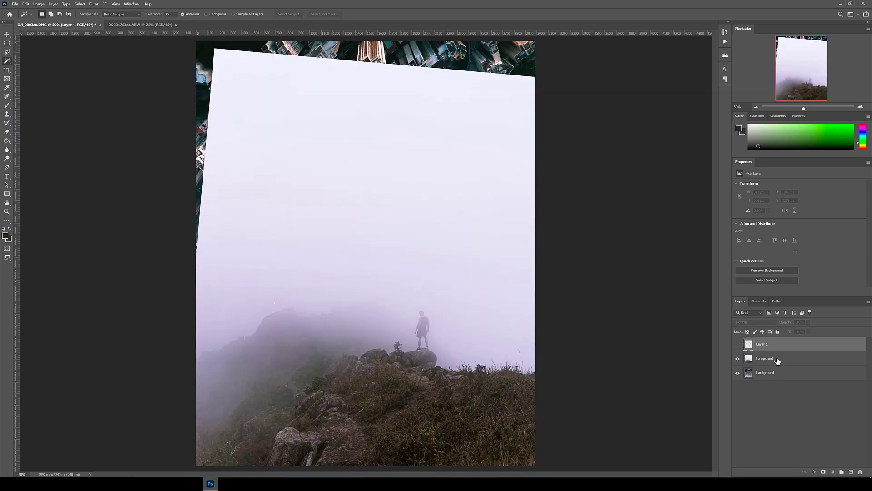
left_click(777, 360)
right_click(6, 60)
left_click(36, 61)
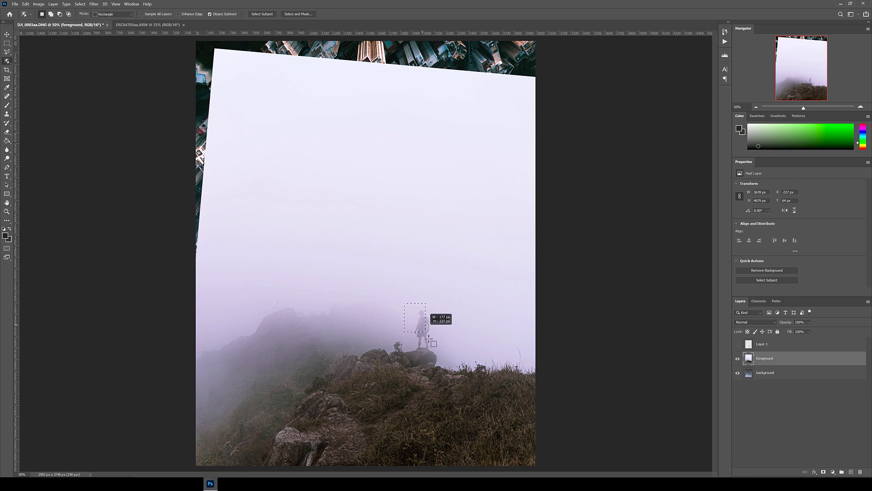
left_click_drag(429, 338, 440, 379)
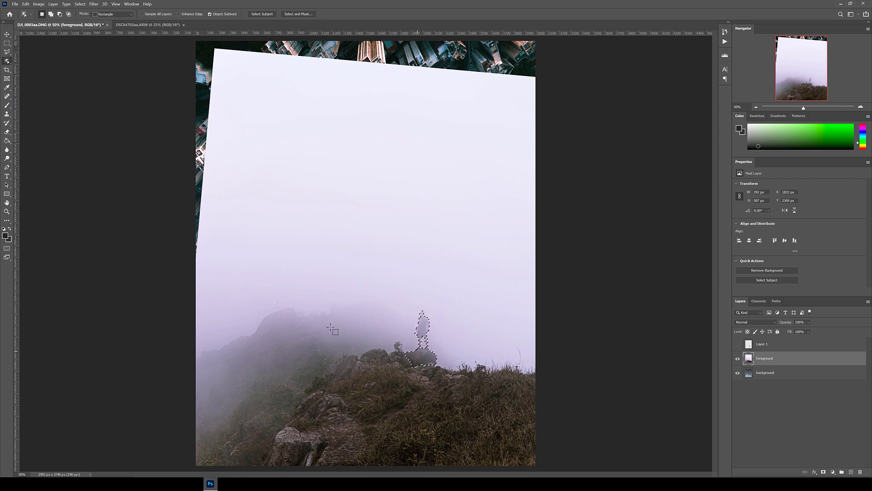
Try extending the selection across the rocks and hillside with the Quick Selection tool, and clear the selection.
right_click(7, 60)
left_click(37, 68)
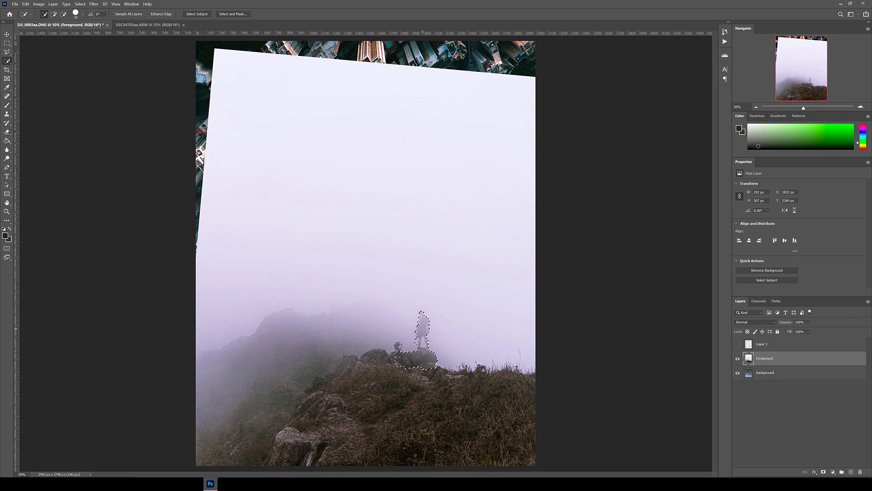
left_click_drag(399, 345, 352, 370)
left_click_drag(272, 406, 434, 417)
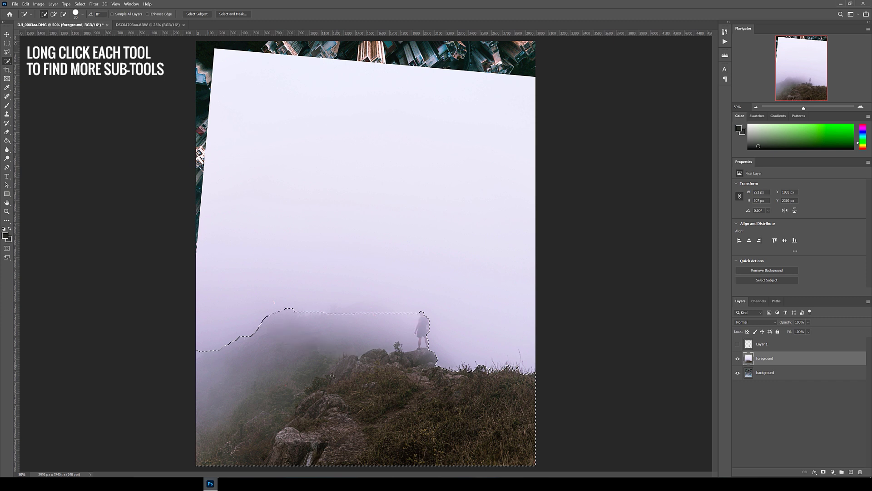
left_click(7, 43)
key("ctrl+d")
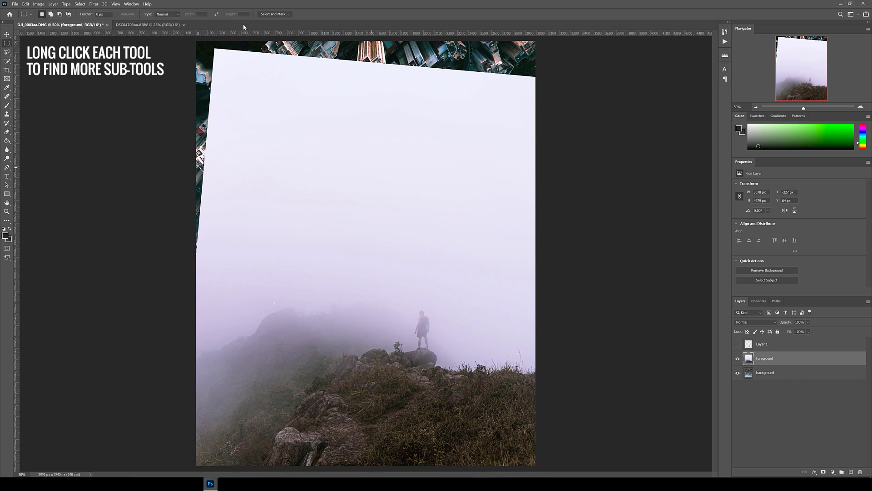
Try Magic Wand selections of the sky, fog and grassy hillside on the foreground layer, clearing them after the trial.
left_click(7, 61)
left_click(36, 72)
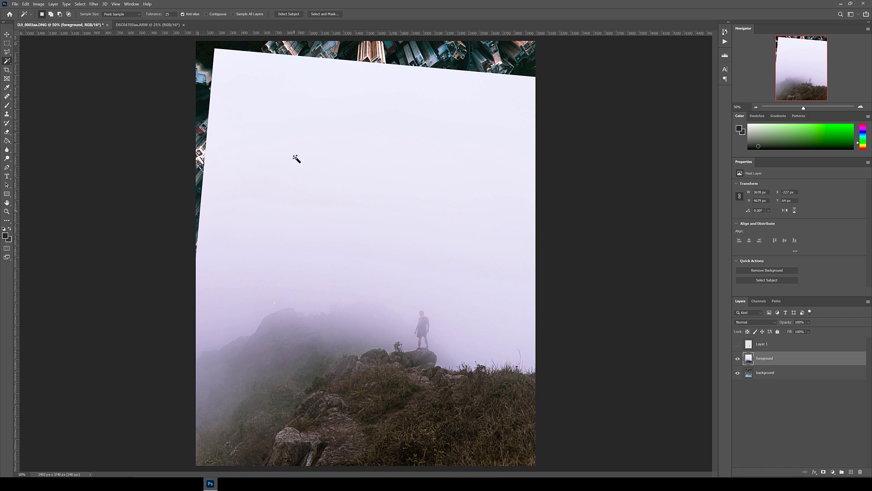
left_click(466, 216)
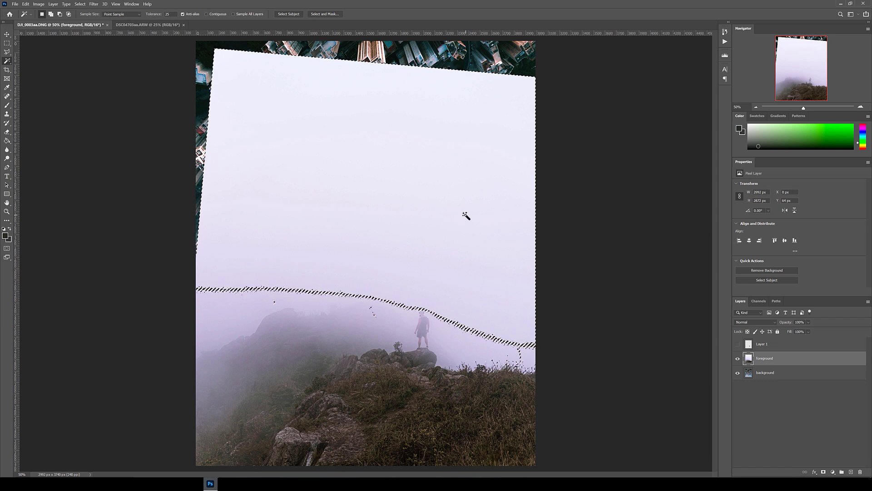
left_click(244, 296)
left_click(233, 326)
left_click(409, 330)
left_click(440, 359)
key("ctrl+d")
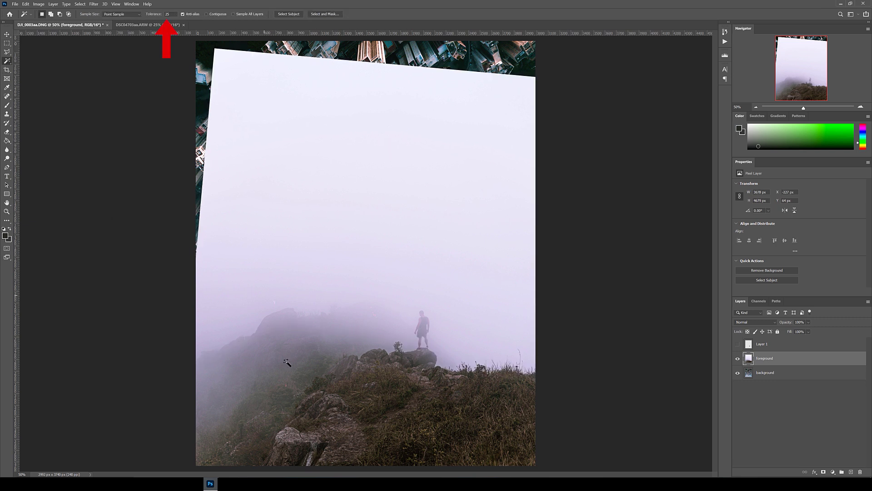
left_click(206, 14)
left_click(239, 286)
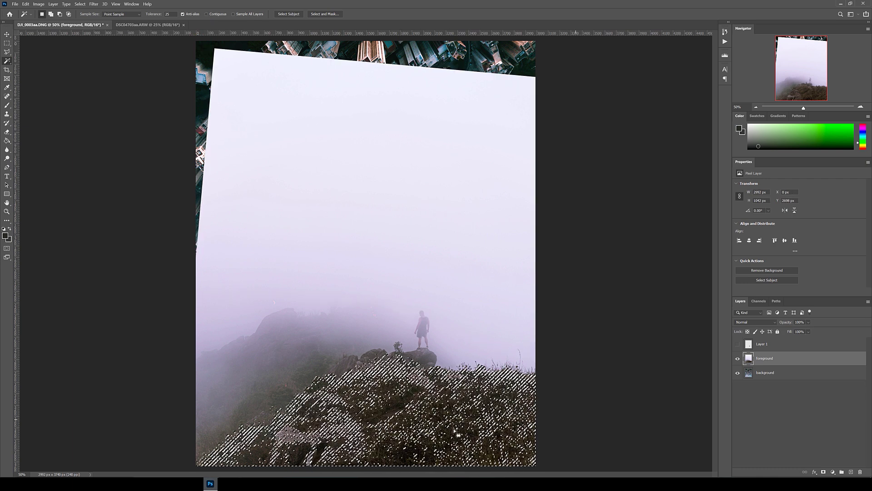
left_click_drag(153, 16, 158, 17)
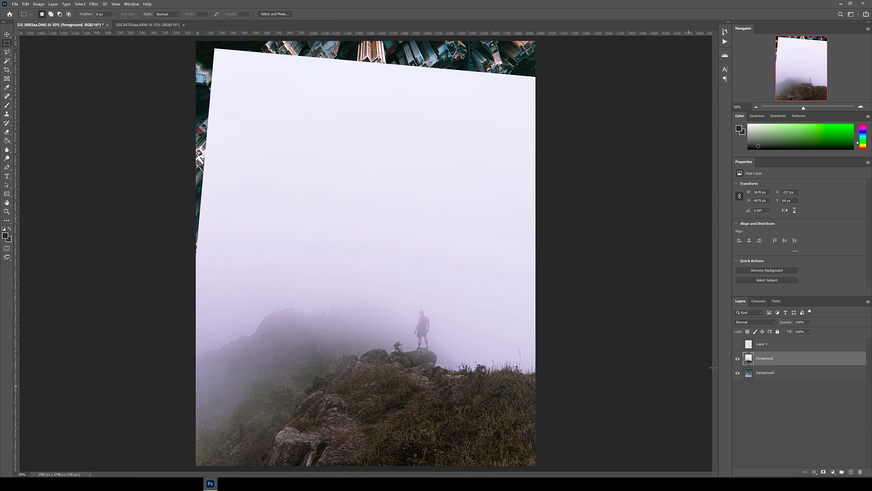
Select the hiker's outline on the copied hiker layer, inspect it up close and turn the selection into a layer mask.
left_click(751, 347)
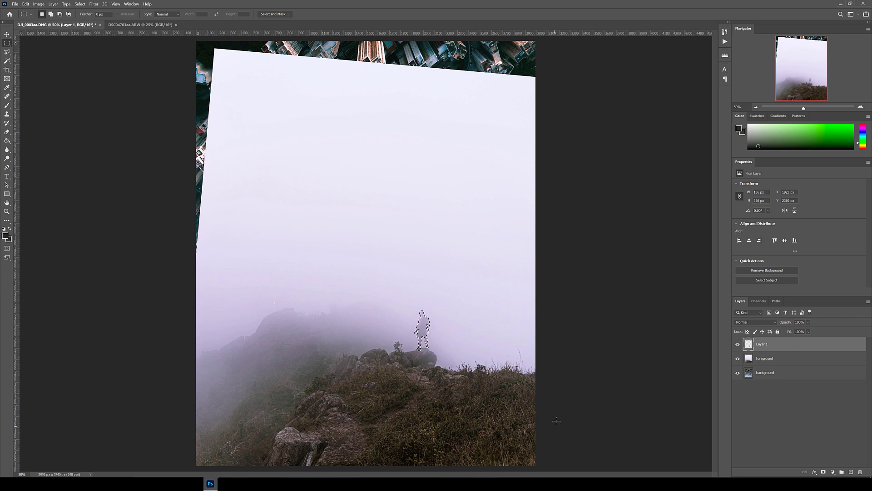
key("ctrl+plus")
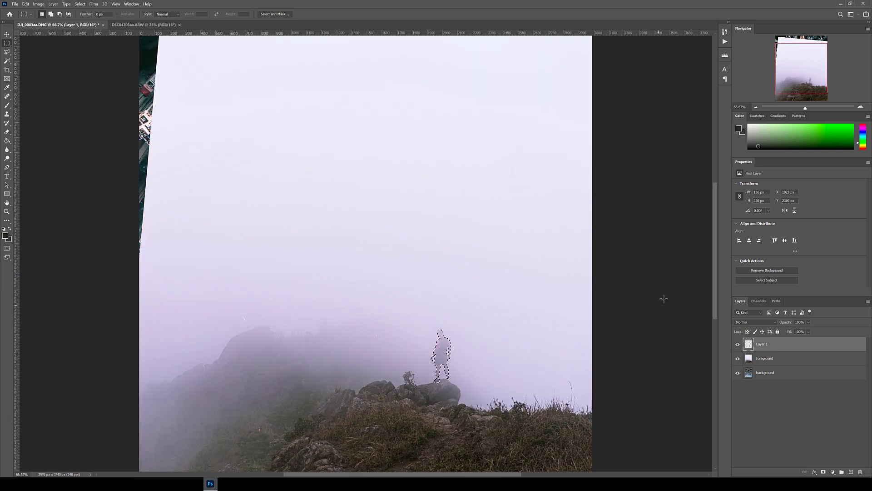
scroll(717, 320, "down", 3)
key("ctrl+plus")
key("ctrl+plus")
key("ctrl+plus")
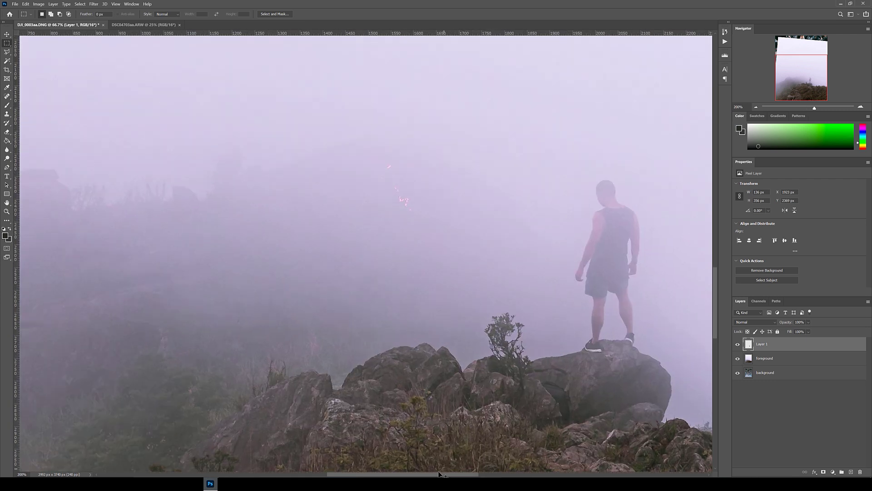
left_click_drag(439, 474, 499, 472)
key("ctrl+plus")
left_click(6, 51)
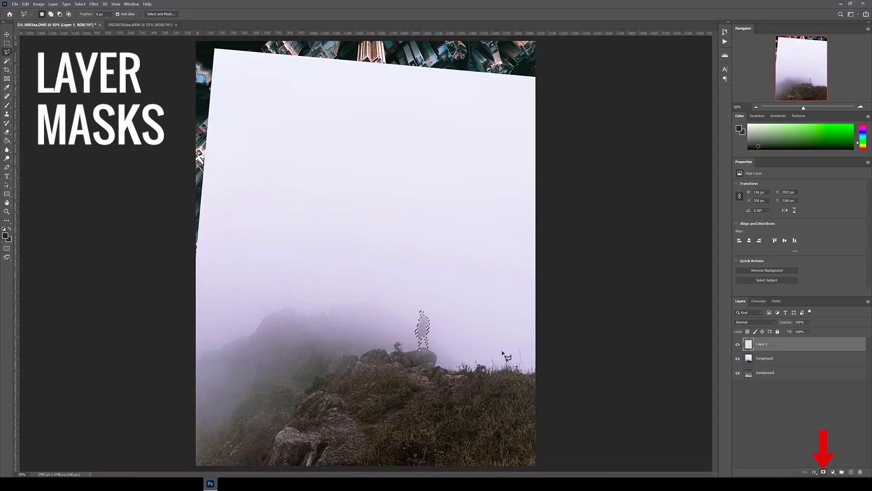
left_click(823, 472)
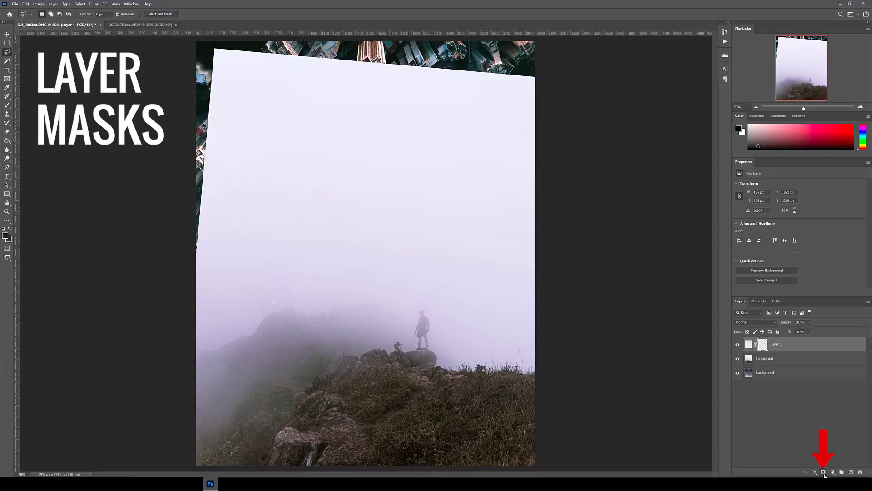
Examine the masked hiker cut-out by switching the foreground and background layers' visibility off and on.
left_click(738, 358)
left_click(738, 372)
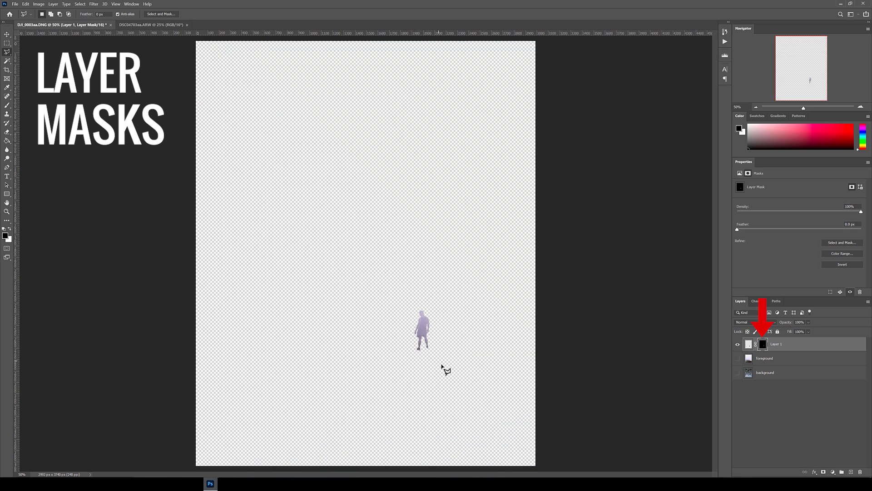
left_click(738, 373)
left_click(738, 373)
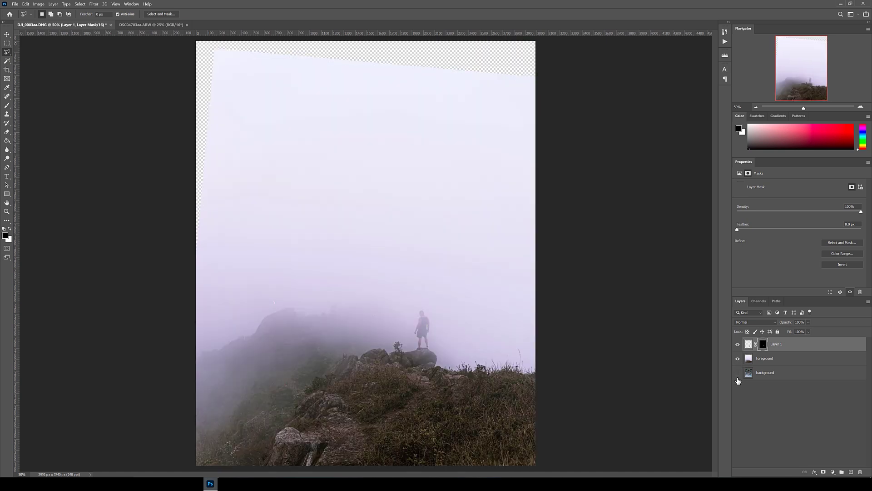
left_click(737, 358)
left_click(738, 359)
left_click(737, 359)
left_click(738, 373)
left_click(737, 374)
left_click(737, 359)
Rename the masked hiker layer as subject.
double_click(778, 345)
type("subject")
left_click(795, 411)
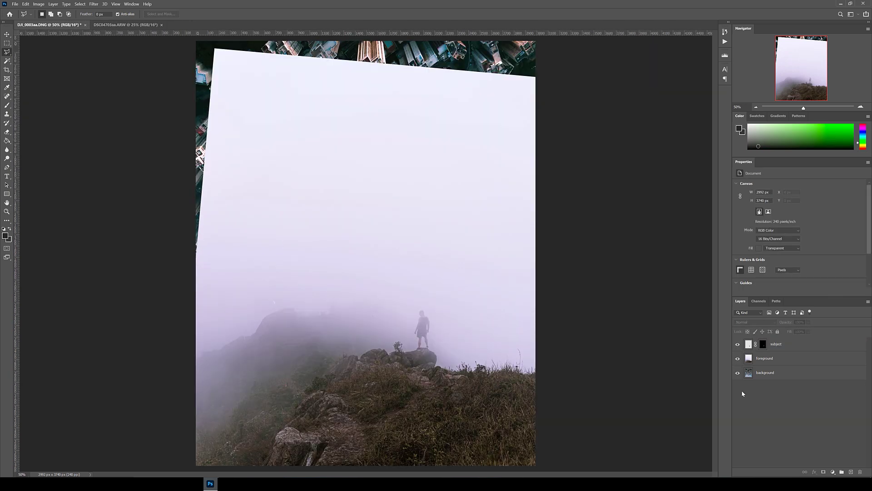
Add a layer mask to the foreground layer and paint its sky away in black with a 1457 px brush at 0% hardness.
left_click(765, 359)
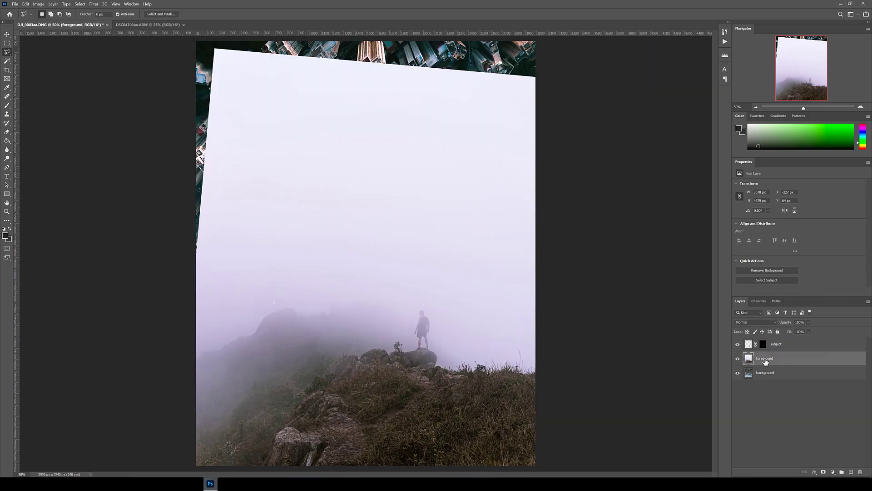
left_click(824, 473)
left_click(7, 105)
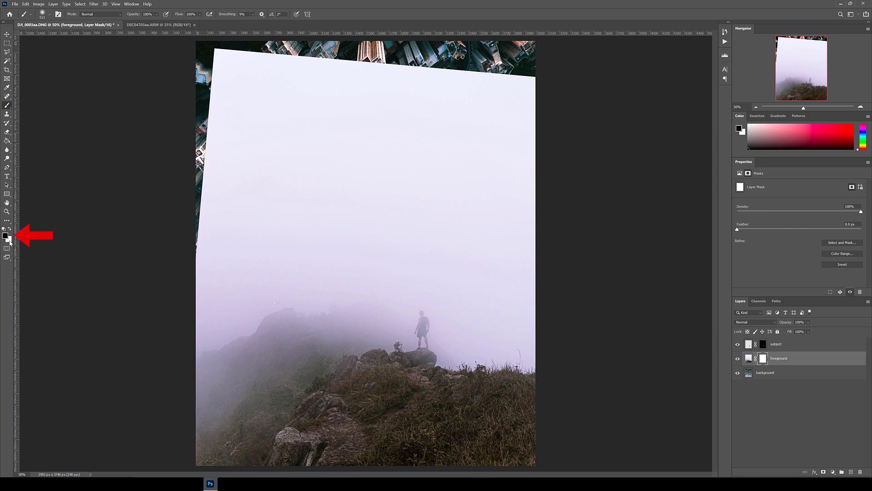
right_click(374, 242)
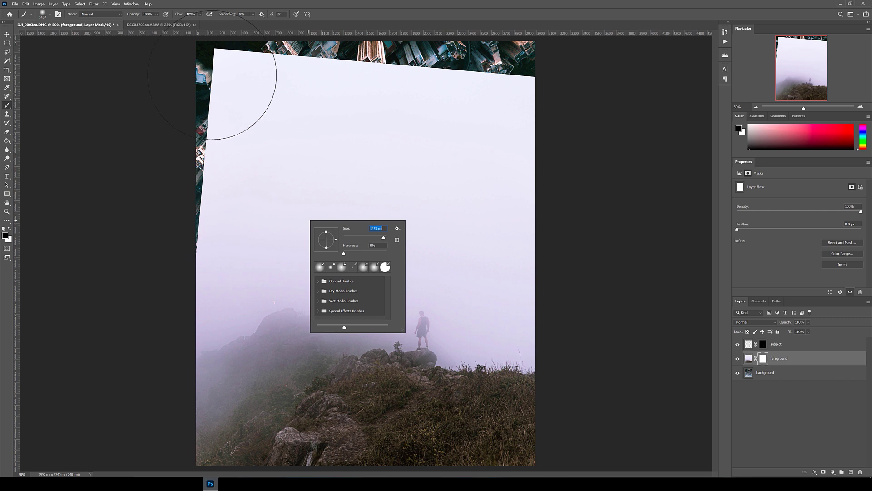
mouse_move(165, 78)
left_mouse_down()
mouse_move(474, 70)
mouse_move(311, 104)
mouse_move(375, 155)
mouse_move(183, 177)
mouse_move(488, 177)
mouse_move(375, 194)
mouse_move(186, 203)
mouse_move(277, 249)
mouse_move(223, 251)
mouse_move(225, 260)
mouse_move(247, 247)
mouse_move(421, 224)
mouse_move(458, 229)
mouse_move(538, 266)
mouse_move(571, 248)
left_mouse_up()
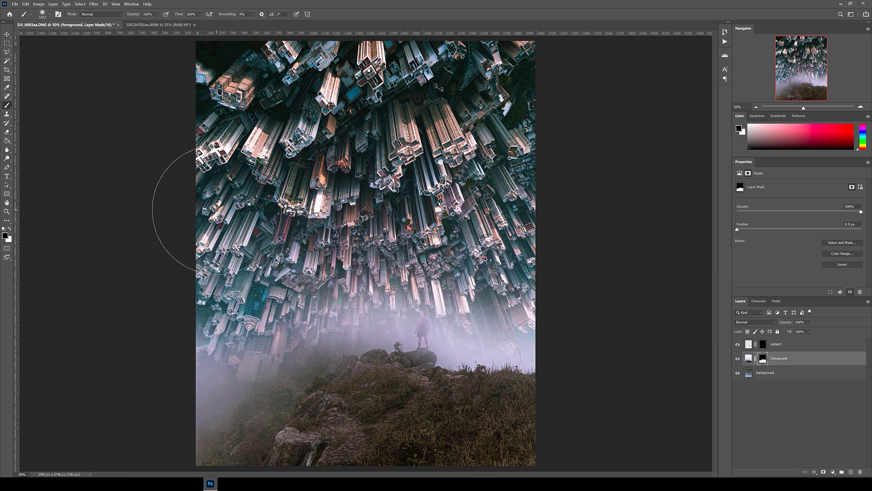
Mask out more of the foreground's fog in black, and restore the lower hillside by painting the mask white.
key("ctrl+minus")
left_click_drag(341, 313, 687, 288)
key("x")
mouse_move(471, 377)
left_mouse_down()
mouse_move(416, 381)
mouse_move(493, 367)
mouse_move(332, 375)
mouse_move(349, 373)
mouse_move(301, 401)
left_mouse_up()
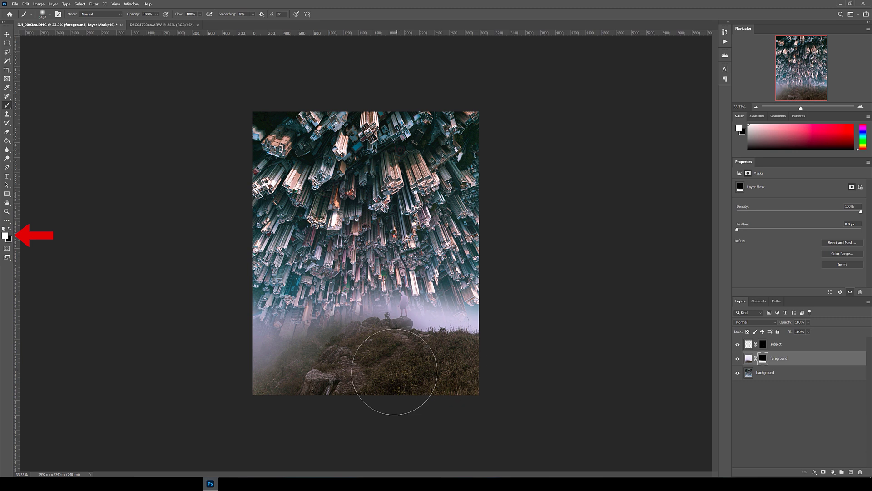
Enlarge the soft brush to about 3580 px and dab white on the foreground mask to bring fog back around the hiker and hillside.
right_click(396, 367)
key("Return")
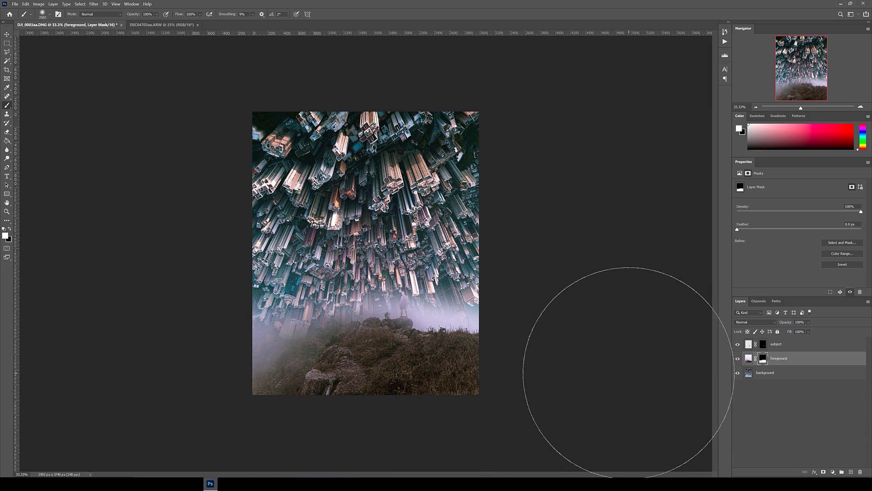
key("ctrl+minus")
key("ctrl+minus")
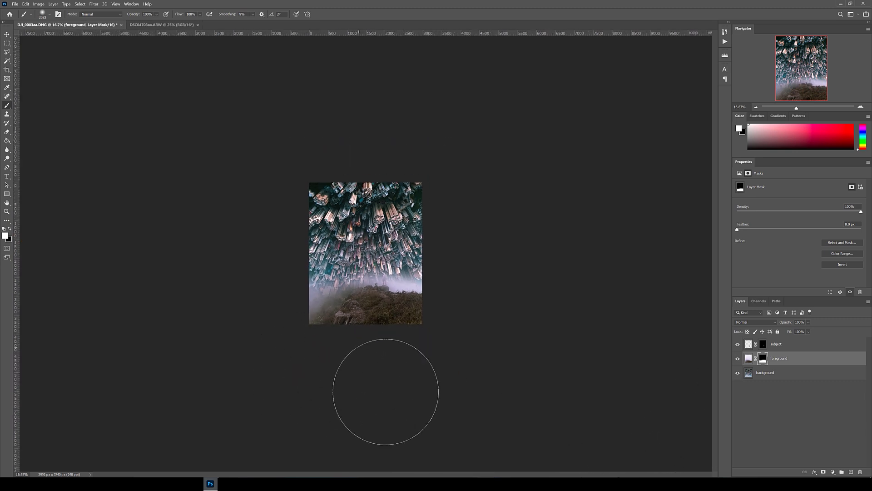
left_click(458, 294)
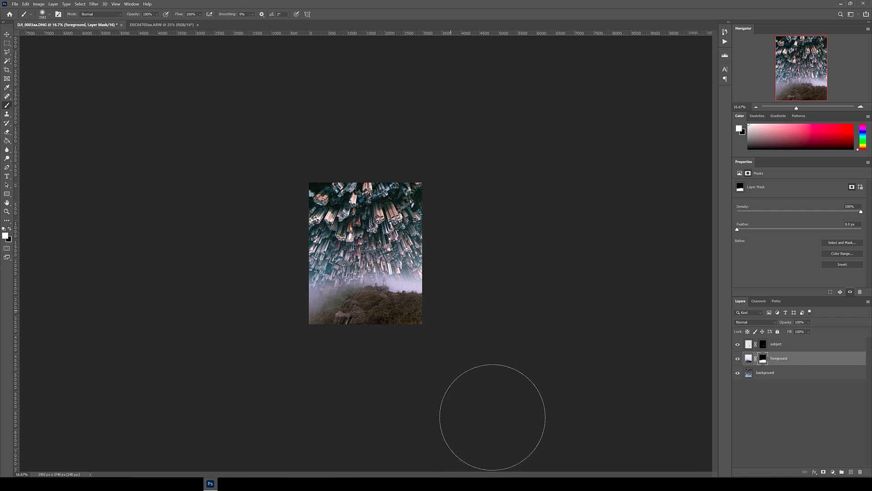
left_click(457, 292)
left_click_drag(392, 347, 425, 394)
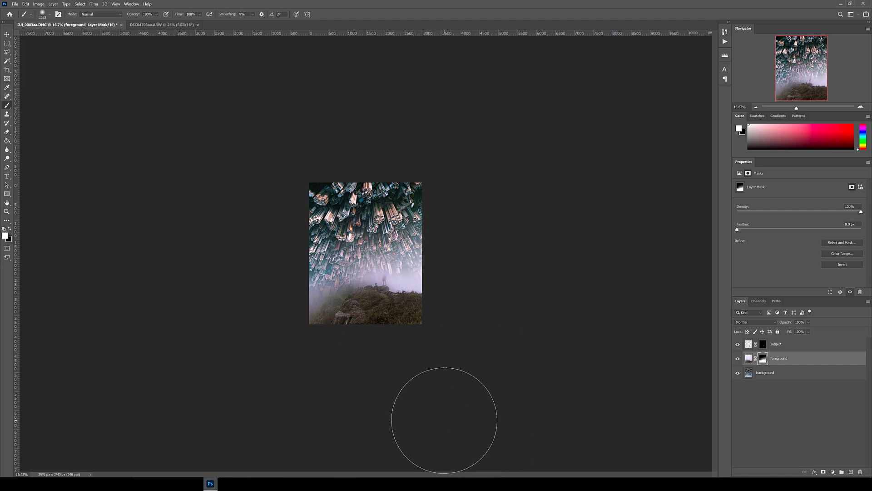
left_click(348, 324)
left_click_drag(288, 331, 348, 327)
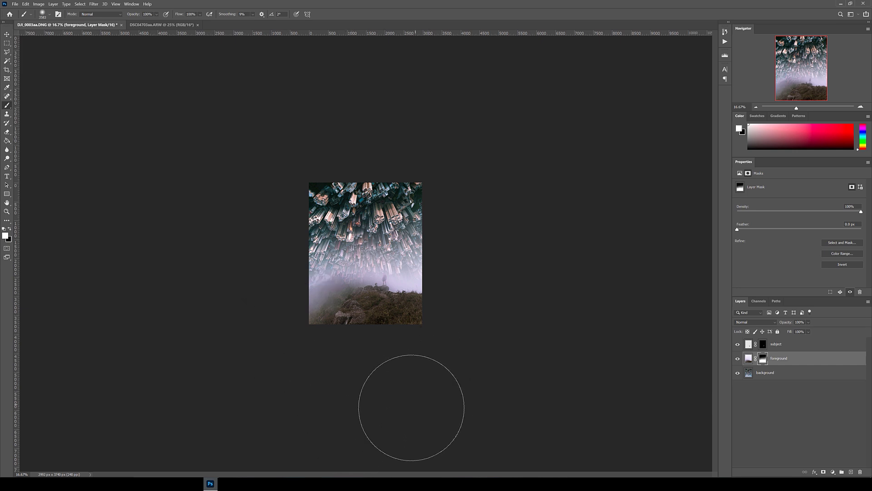
With a smaller black brush, paint the foreground mask along the image's left edge to reveal more of the city.
right_click(403, 338)
right_click(372, 302)
key("Escape")
key("x")
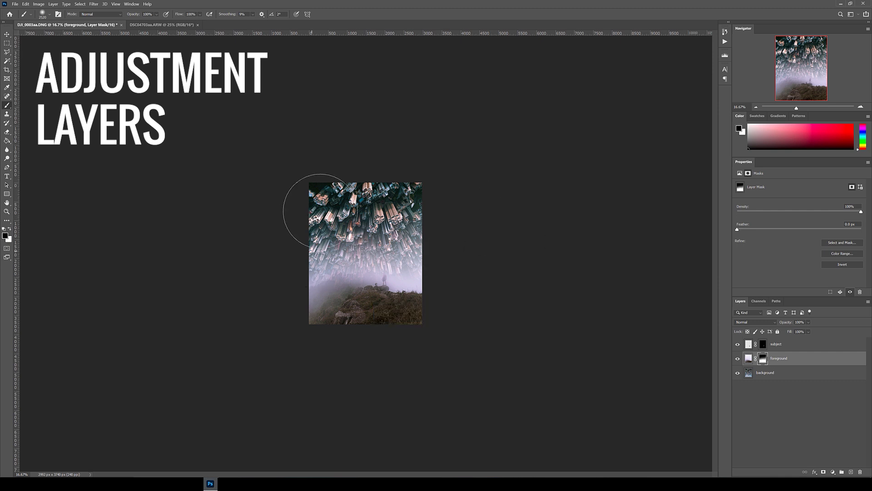
left_click_drag(312, 253, 321, 215)
left_click(7, 43)
key("ctrl+plus")
key("ctrl+plus")
key("ctrl+plus")
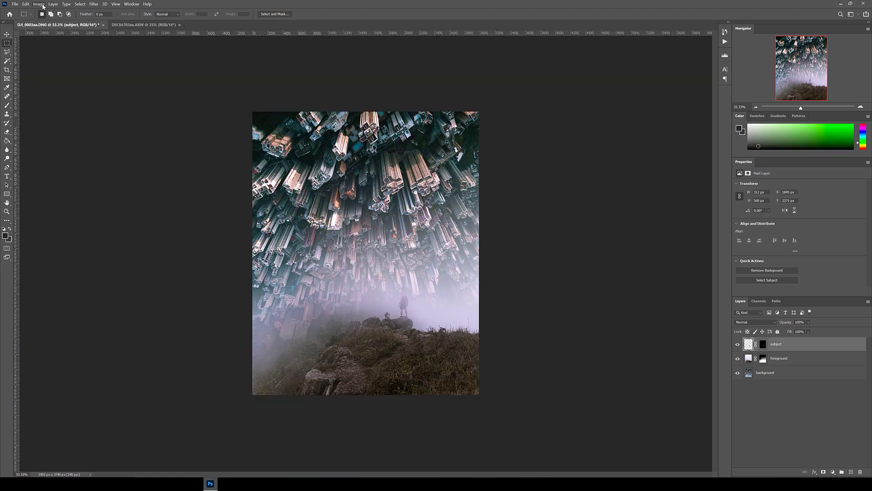
left_click(39, 4)
mouse_move(56, 21)
left_click(131, 54)
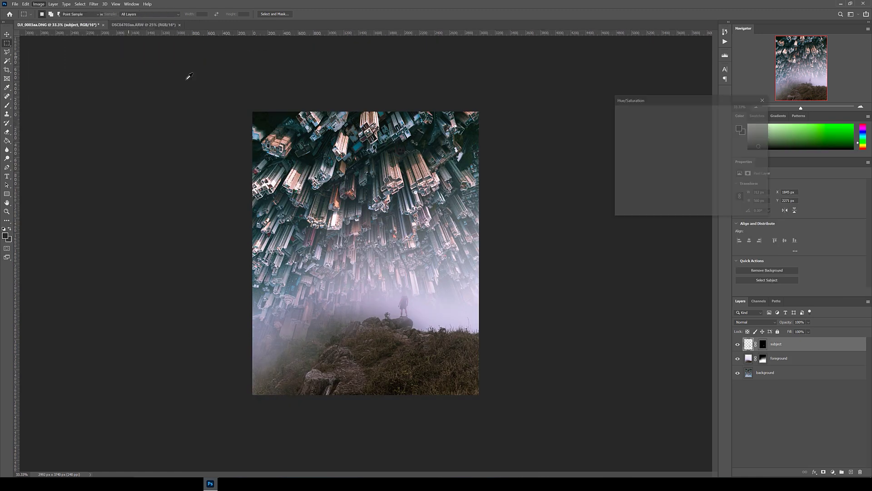
left_click_drag(675, 144, 693, 143)
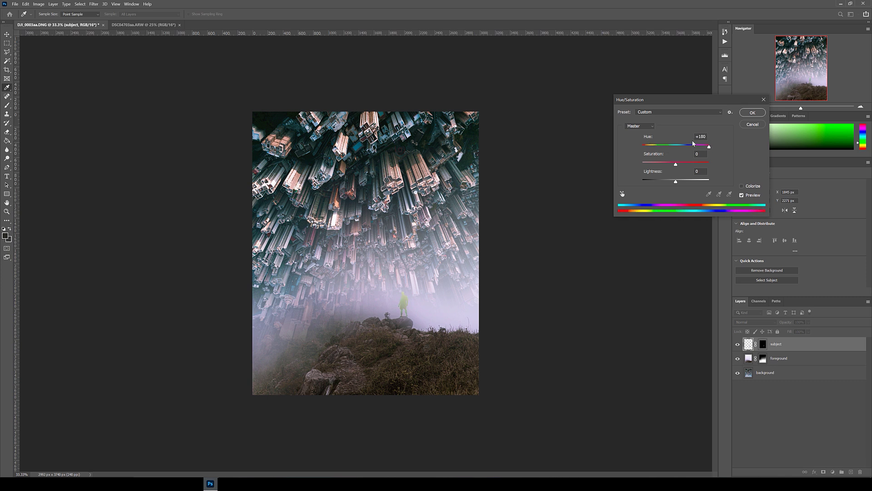
left_click(752, 125)
Add a Hue/Saturation adjustment layer clipped to the subject layer and lower its lightness slightly.
left_click(832, 473)
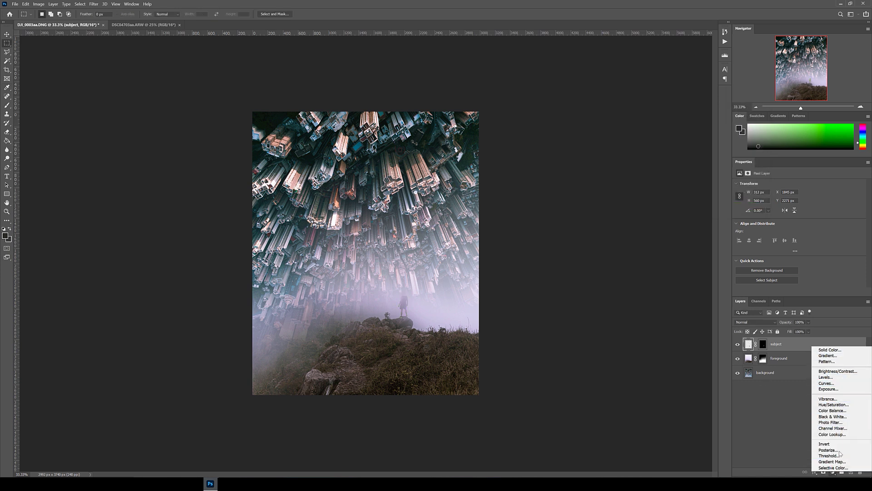
left_click(837, 405)
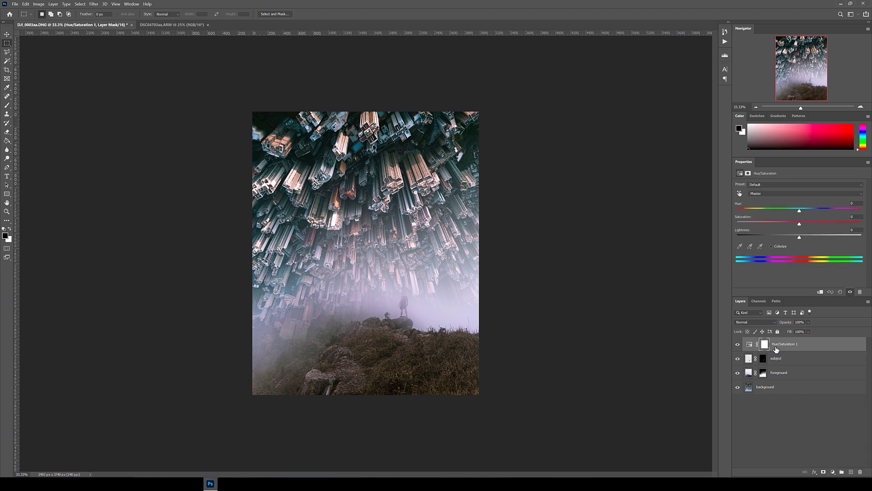
left_click_drag(801, 211, 827, 212)
key("ctrl+z")
right_click(793, 347)
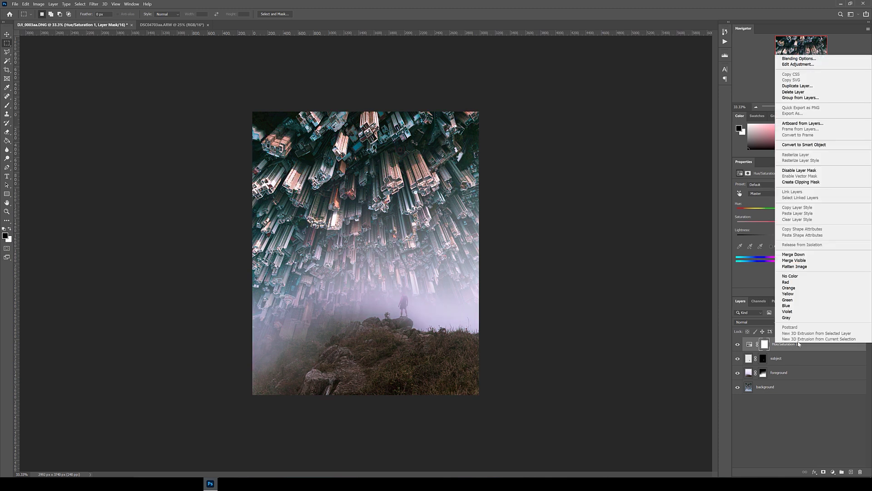
left_click(801, 182)
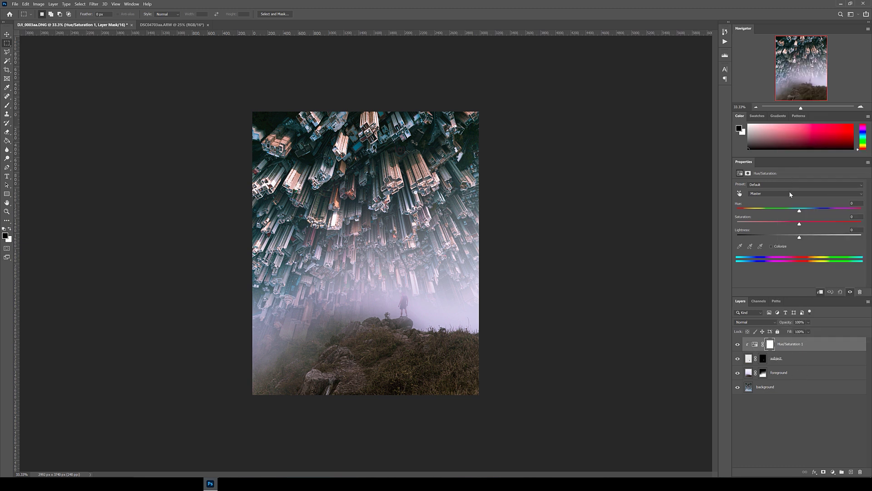
left_click_drag(779, 226, 794, 238)
Clip a Brightness/Contrast adjustment to the subject with brightness -18 and contrast 24, and reduce the subject layer's opacity to 90%.
left_click(801, 360)
left_click(833, 471)
left_click(832, 372)
key("ctrl+alt+g")
left_click_drag(799, 205, 791, 205)
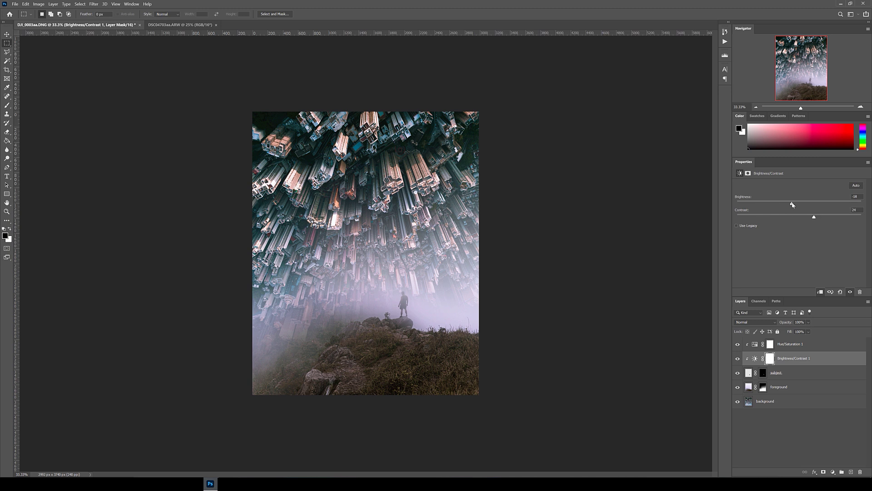
left_click(792, 370)
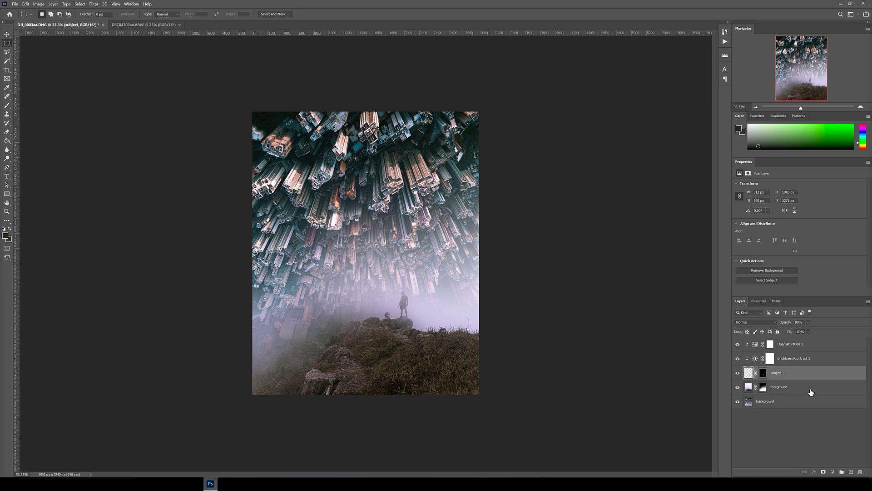
Group the foreground layer, the subject layer and their clipped adjustments, and name the group "foreground".
left_click(811, 392)
left_click(803, 348, "shift")
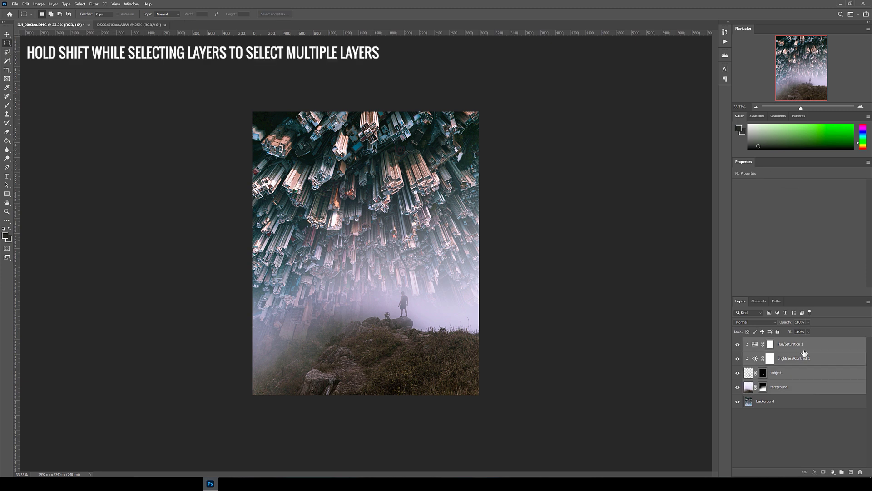
left_click(841, 473)
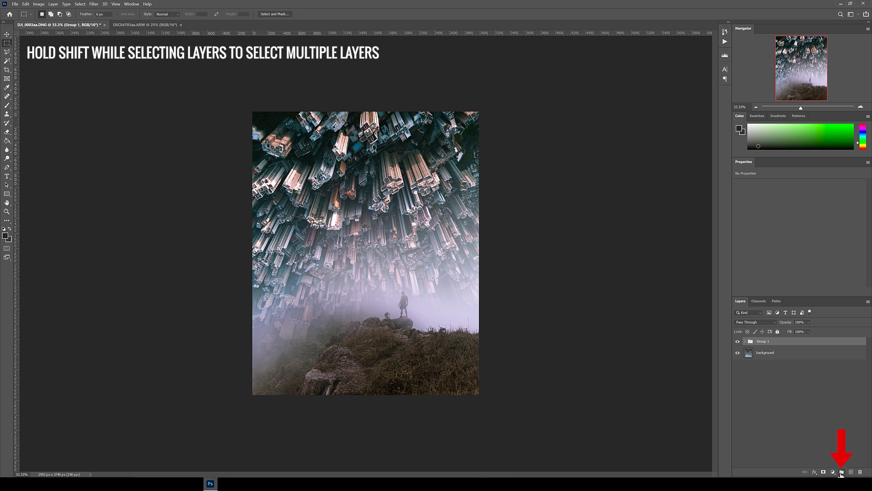
double_click(774, 341)
type("foreground")
key("Return")
Add a Color Balance adjustment clipped to the foreground group and shift its balance slightly towards cyan.
left_click(833, 472)
left_click(828, 412)
right_click(792, 344)
left_click(794, 193)
left_click_drag(790, 201, 788, 202)
Clip a Hue/Saturation adjustment to the foreground group with hue +4, saturation -1 and lightness -12.
left_click(833, 473)
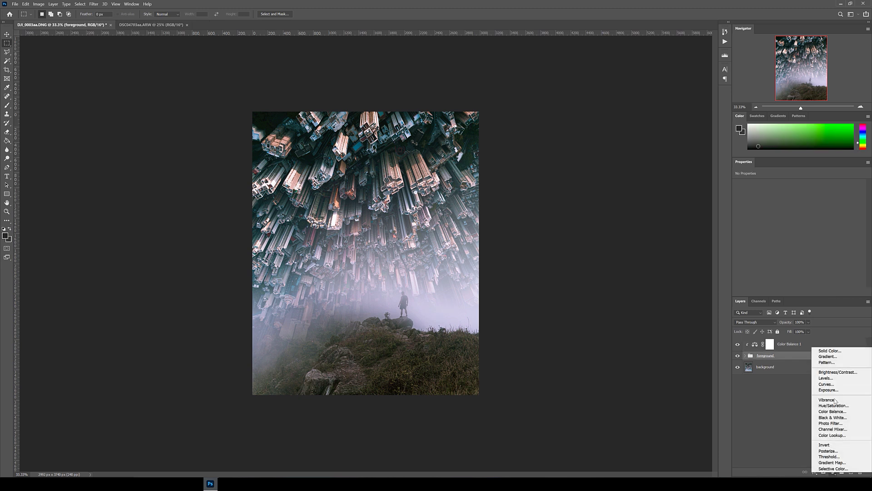
left_click(796, 374)
left_click_drag(799, 236, 793, 238)
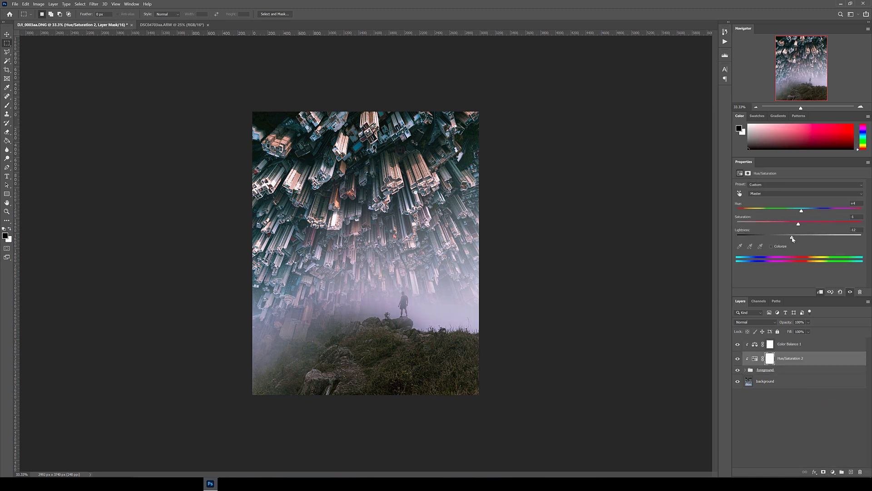
Free-transform the background city layer, enlarging it to about 129% and rotating it about -24° to fill the canvas.
left_click(778, 381)
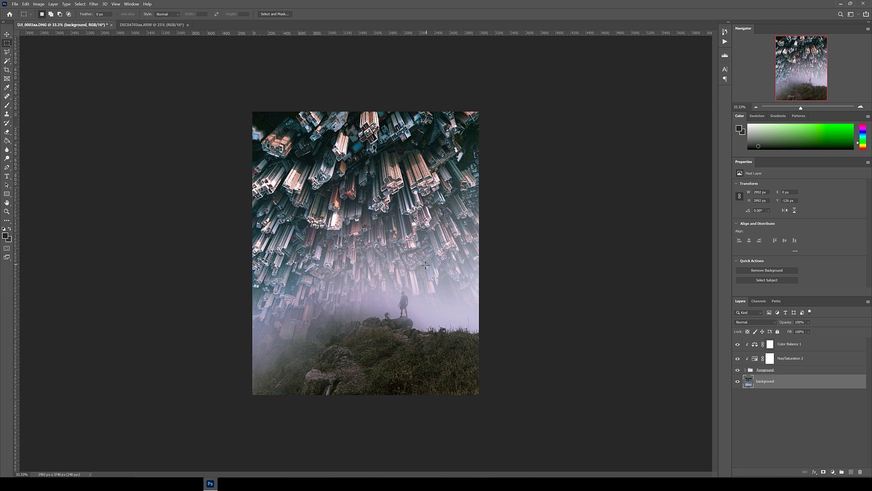
right_click(371, 162)
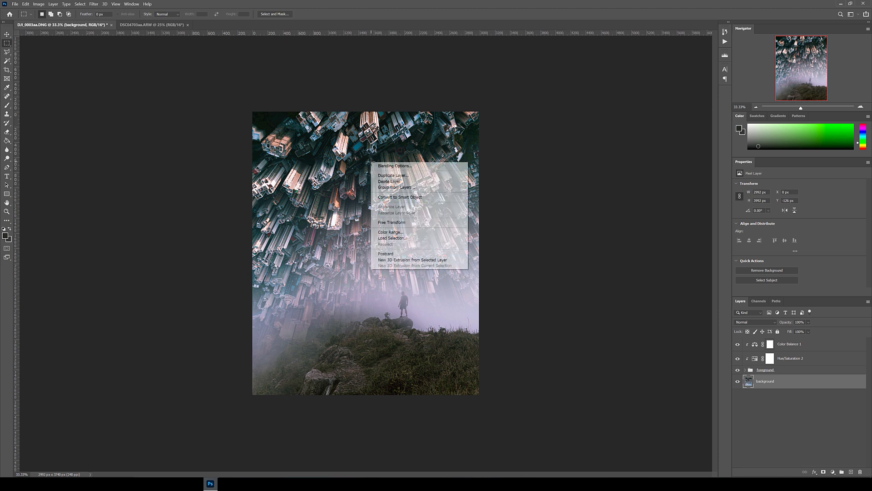
left_click(412, 222)
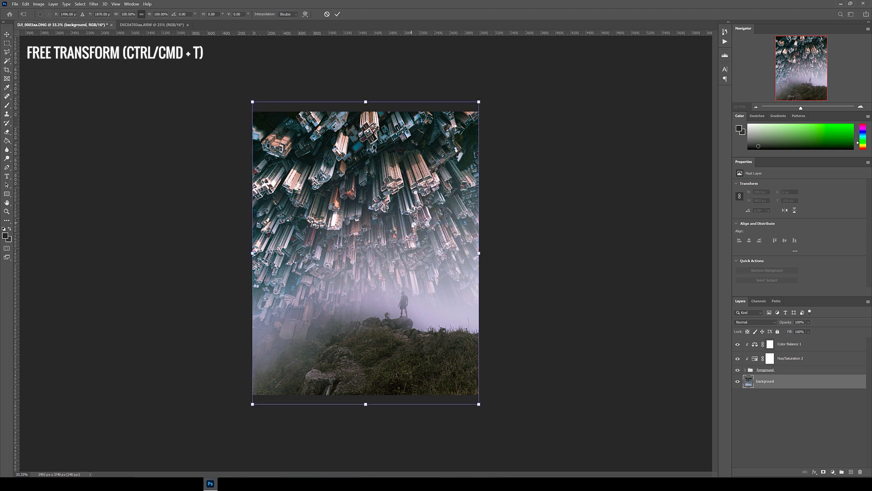
left_click_drag(500, 91, 422, 42)
left_click_drag(195, 176, 136, 155)
left_click_drag(536, 333, 619, 371)
left_click_drag(495, 255, 479, 249)
mouse_move(522, 193)
left_mouse_down()
mouse_move(525, 208)
mouse_move(517, 193)
mouse_move(506, 196)
left_mouse_up()
left_click_drag(221, 319, 237, 313)
left_click_drag(409, 284, 405, 283)
left_click_drag(549, 249, 546, 246)
key("ctrl+minus")
Try distorting the background city by moving its lower-right corner and narrowing its lower edge.
left_click_drag(526, 342, 479, 384)
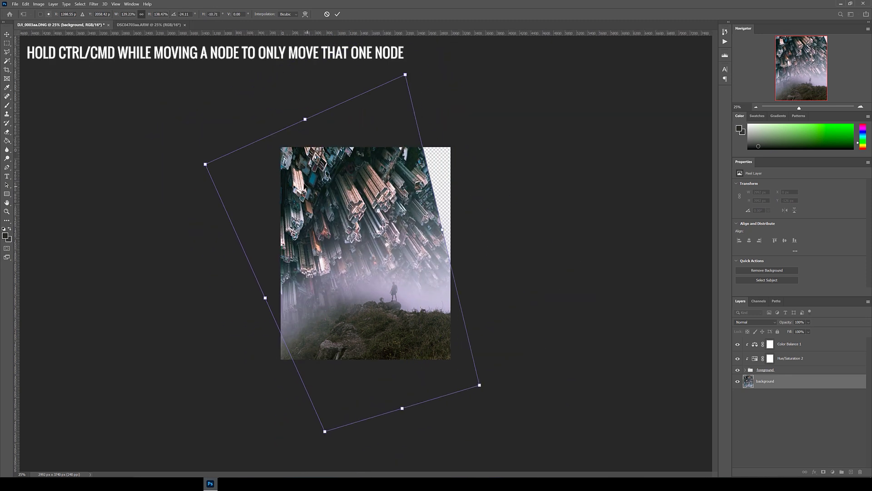
key("ctrl+z")
left_click_drag(525, 341, 459, 365)
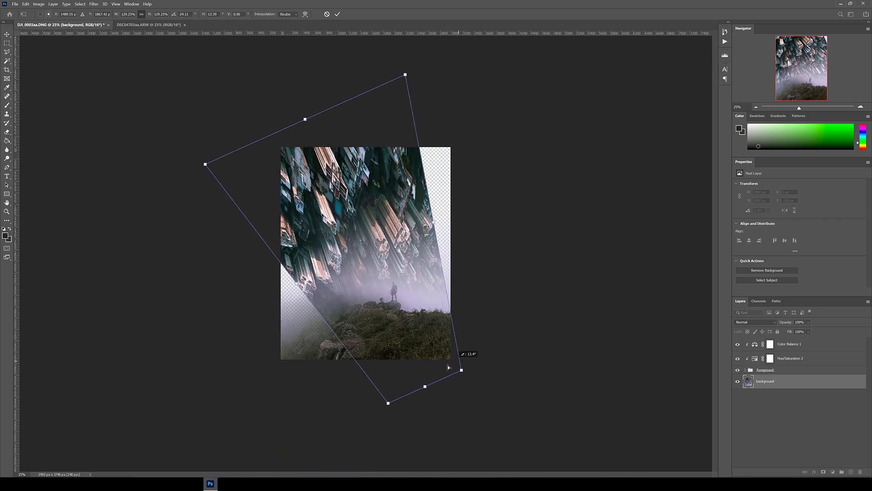
key("ctrl+z")
right_click(399, 221)
left_click(413, 266)
left_click_drag(303, 236, 299, 255)
key("ctrl+z")
Stretch the background city outward at its right side, reposition it over the canvas, and apply the transform.
right_click(400, 200)
left_click(413, 216)
left_click_drag(465, 208, 500, 207)
mouse_move(373, 248)
left_mouse_down()
mouse_move(373, 236)
mouse_move(389, 241)
left_mouse_up()
left_click_drag(502, 202, 491, 216)
key("Return")
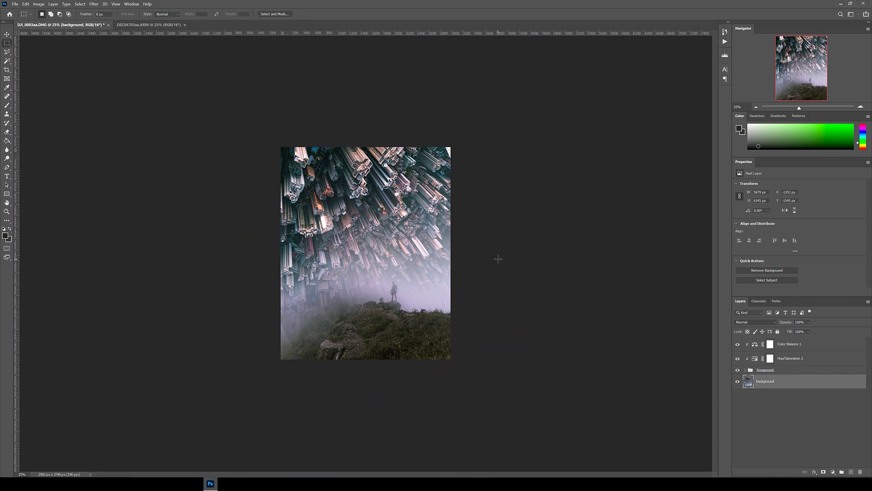
Overlay a rule-of-thirds guide layout with three columns and three rows on the canvas.
left_click(798, 349, "shift")
right_click(407, 336)
left_click(115, 4)
left_click(129, 196)
left_click(482, 127)
Scale the foreground group to about 93%, placing the hiker at the lower-right thirds intersection, and clear the guides.
left_click(785, 372)
key("ctrl+t")
left_click_drag(373, 415, 372, 407)
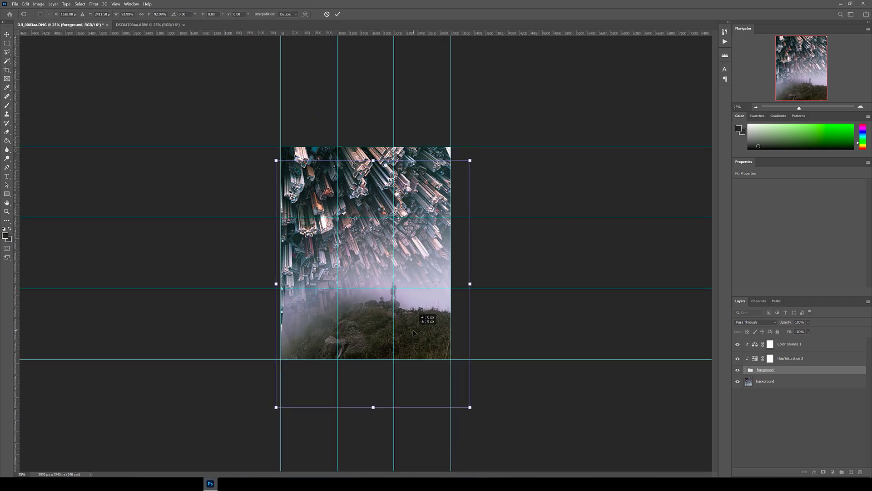
key("Return")
left_click(115, 4)
left_click(129, 172)
Select the left part of the foreground layer and stretch it outward to cover the gap at the canvas's left edge.
left_click(745, 370)
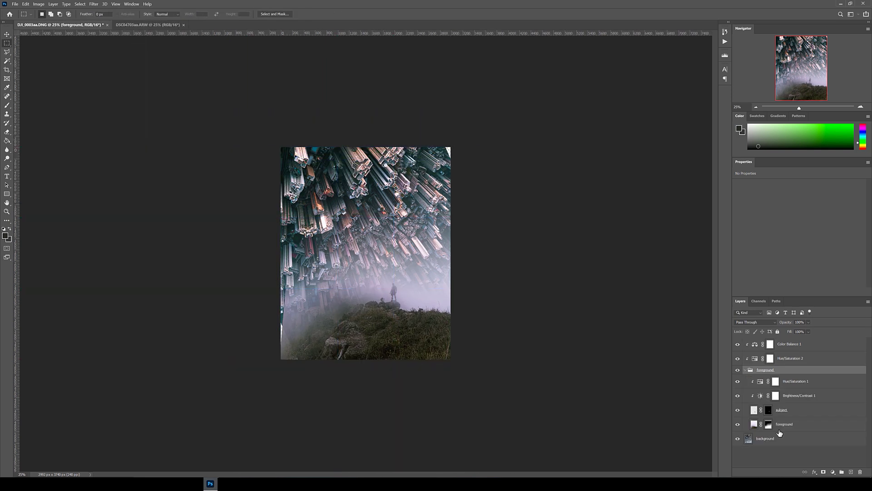
left_click(753, 427)
left_click_drag(266, 129, 389, 382)
right_click(367, 334)
left_click(369, 381)
left_click_drag(281, 253, 271, 253)
double_click(332, 301)
left_click(493, 347)
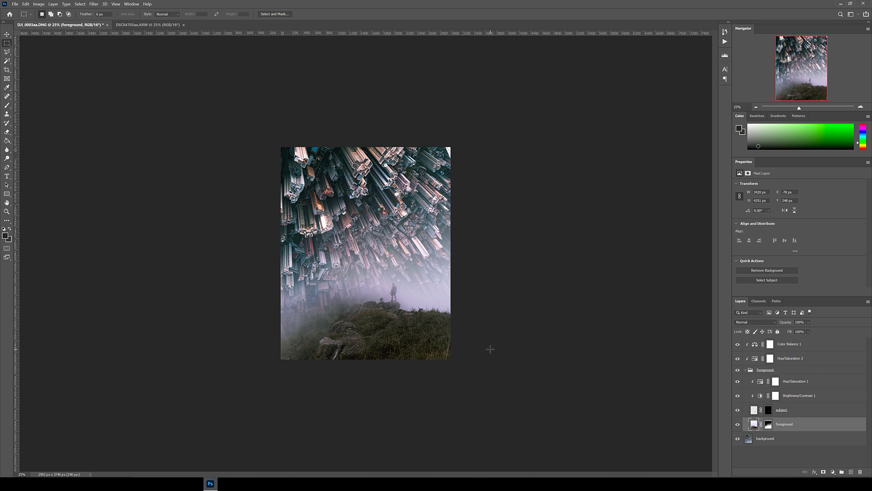
Sample a muted pink from the inverted city buildings with the Eyedropper tool.
key("ctrl+plus")
key("ctrl+plus")
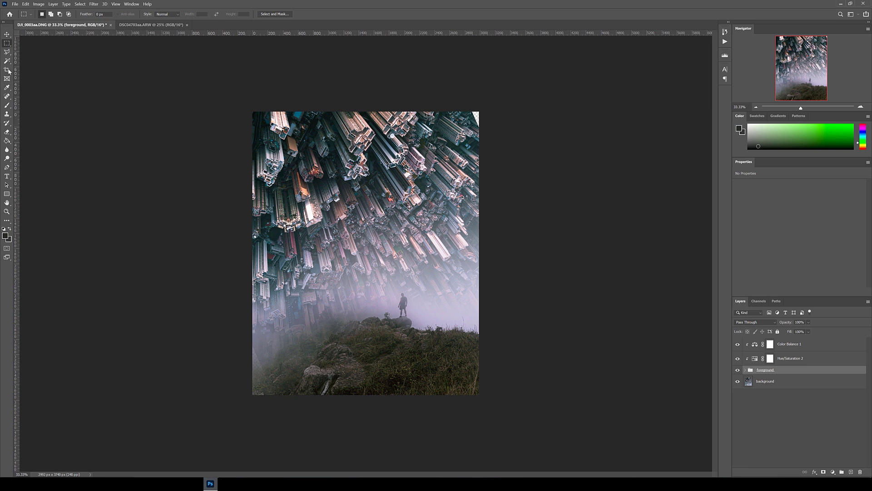
right_click(6, 44)
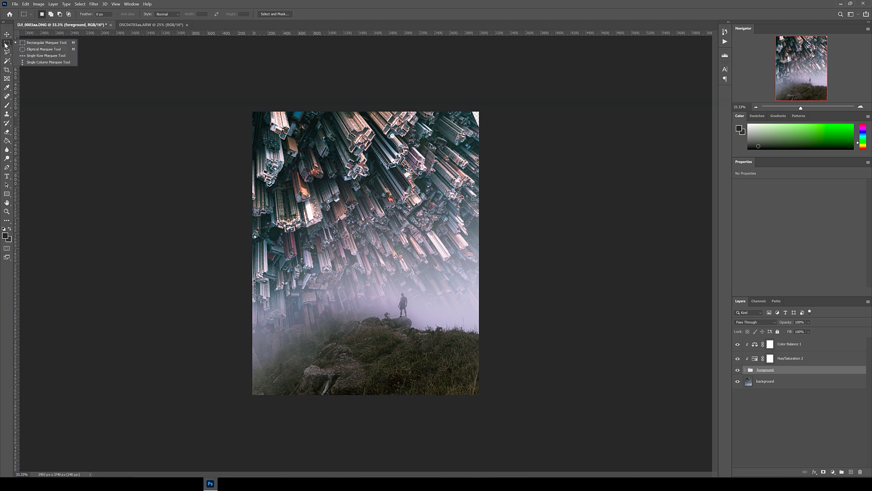
left_click(7, 45)
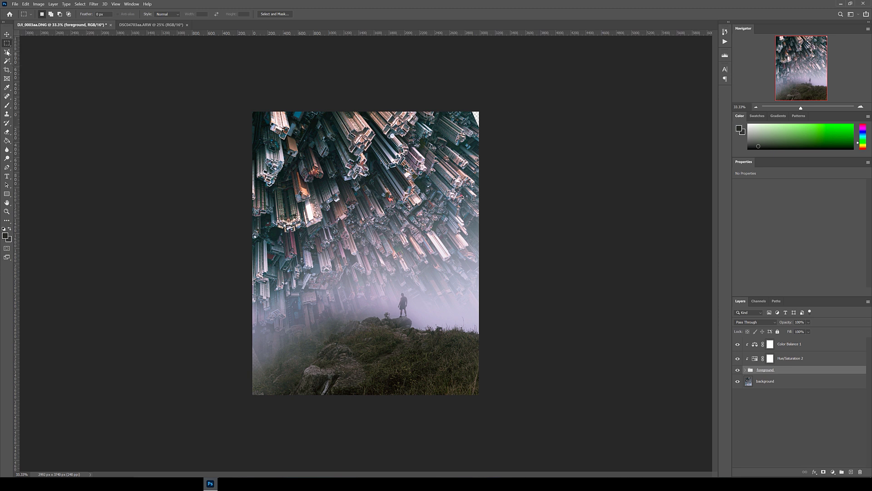
left_click(8, 88)
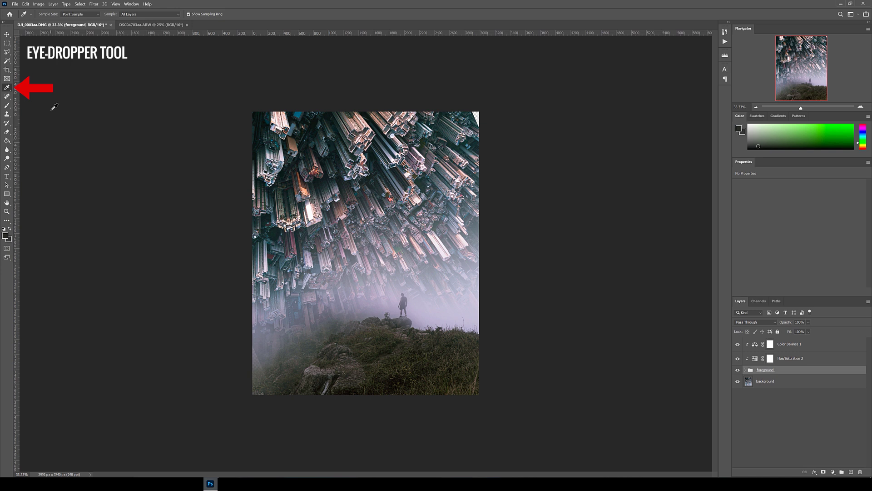
left_click(295, 240)
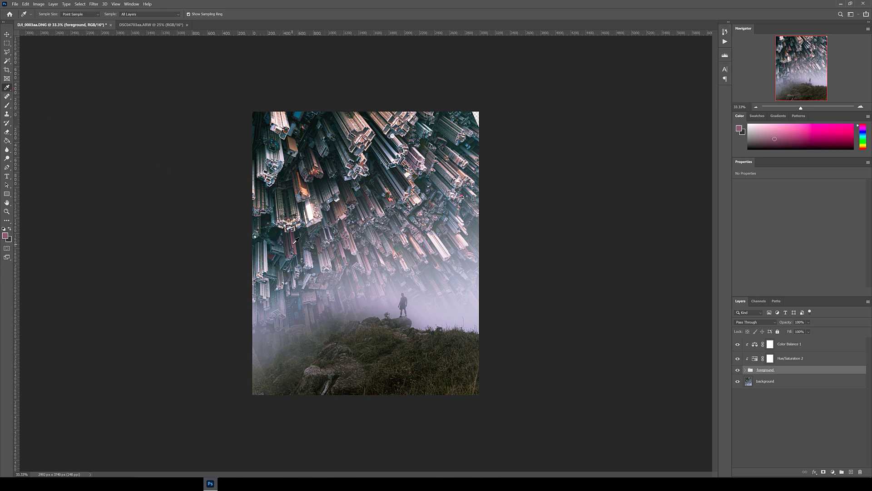
Try painting the sampled pink across the background city with a resized brush.
left_click(7, 105)
left_click(790, 344)
left_click(765, 381)
right_click(321, 201)
left_click_drag(302, 161, 355, 159)
right_click(337, 204)
left_click_drag(377, 235, 429, 235)
left_click_drag(300, 218, 397, 214)
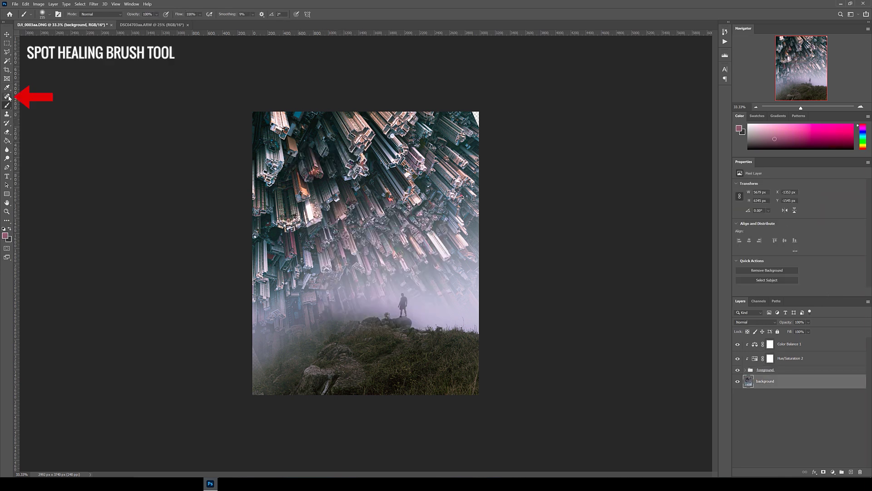
Disable the foreground layer's mask and target its image with a resized Spot Healing Brush.
left_click(7, 97)
left_click(745, 369)
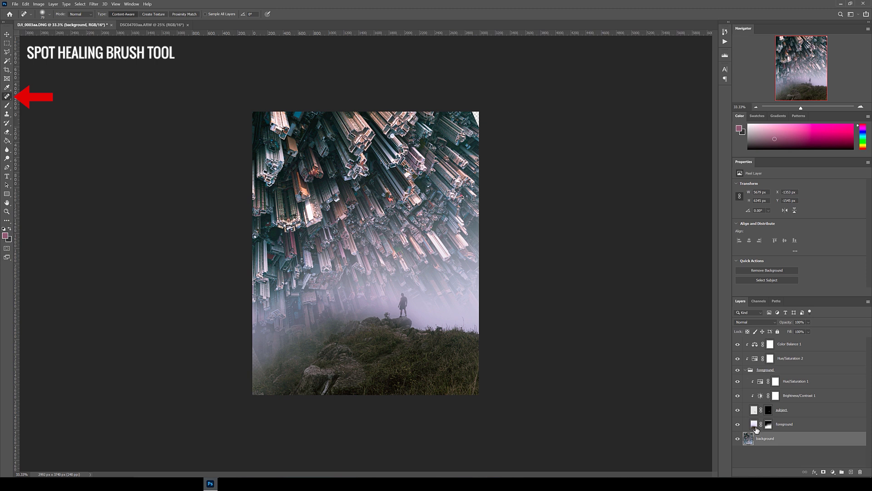
left_click(756, 426)
scroll(362, 362, "up", 3)
right_click(283, 309)
left_click_drag(304, 324, 300, 324)
right_click(768, 427)
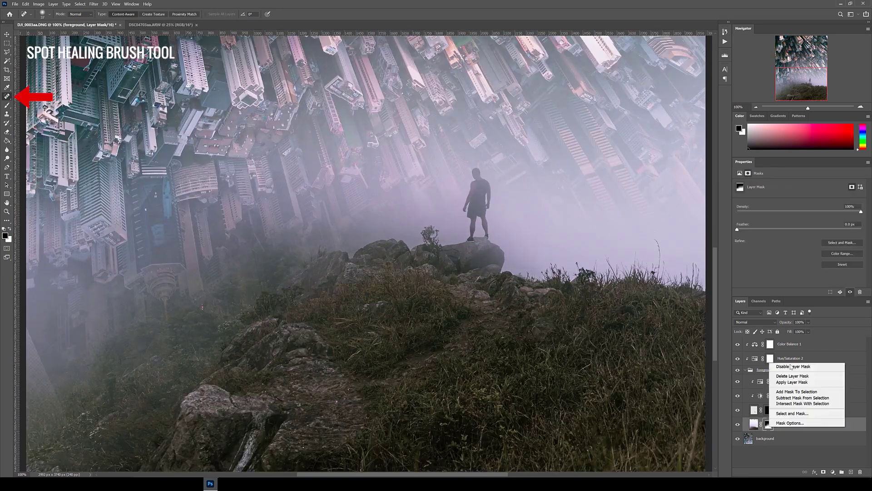
left_click(790, 367)
left_click(756, 426)
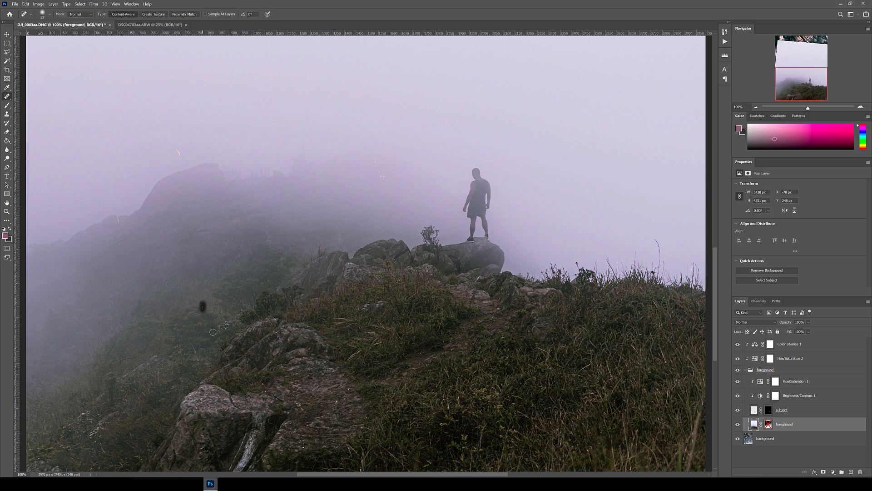
Heal the bright specks in the fog above the foreground hillside, and re-enable the foreground layer's mask.
left_click_drag(179, 157, 175, 145)
mouse_move(377, 166)
left_mouse_down()
mouse_move(369, 159)
mouse_move(382, 178)
mouse_move(378, 160)
left_mouse_up()
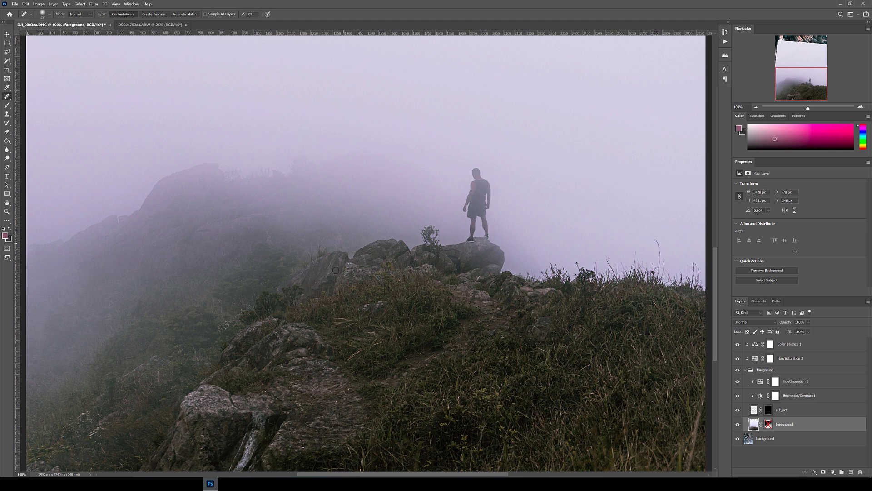
right_click(767, 424)
left_click(790, 367)
key("ctrl+minus")
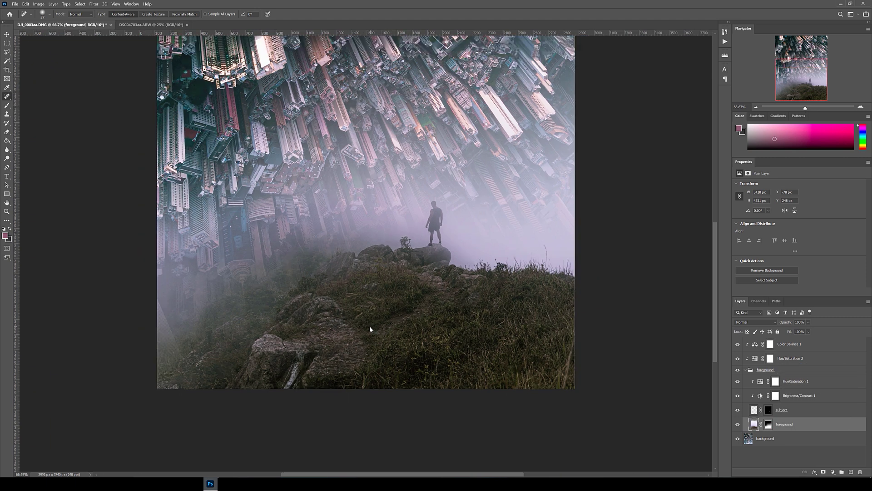
key("ctrl+minus")
key("ctrl+minus")
Clone a sampled part of the bright tower facade onto the area just below it on the background layer with the Clone Stamp.
left_click(7, 114)
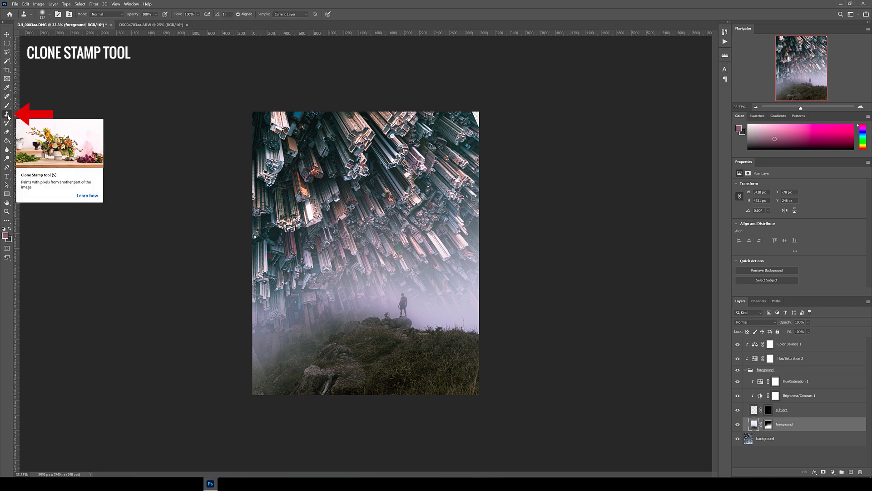
key("ctrl+plus")
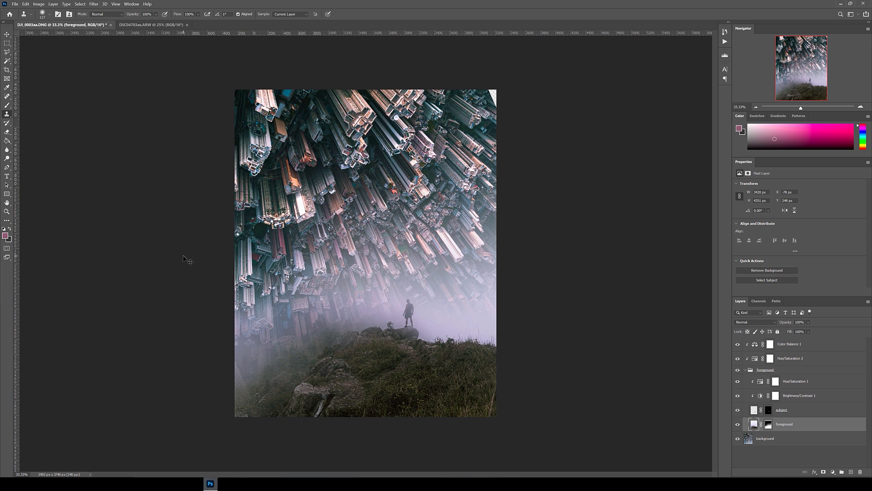
key("ctrl+plus")
left_click(749, 436)
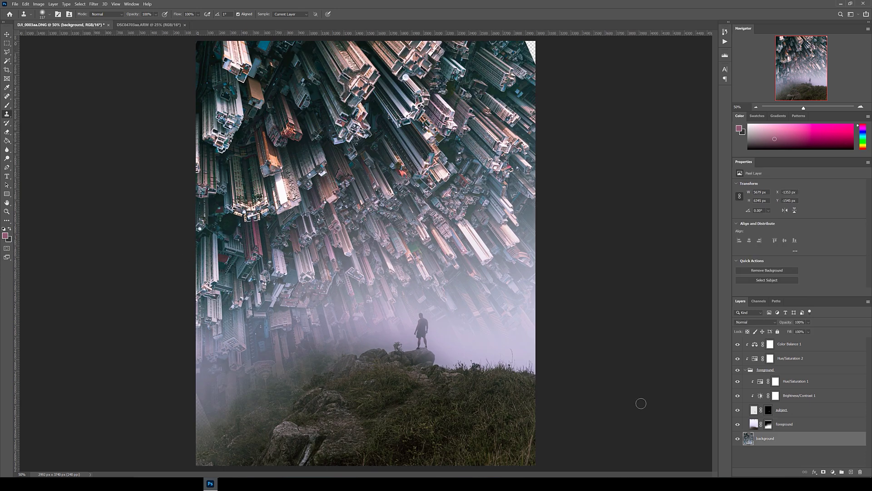
left_click(283, 184, "alt")
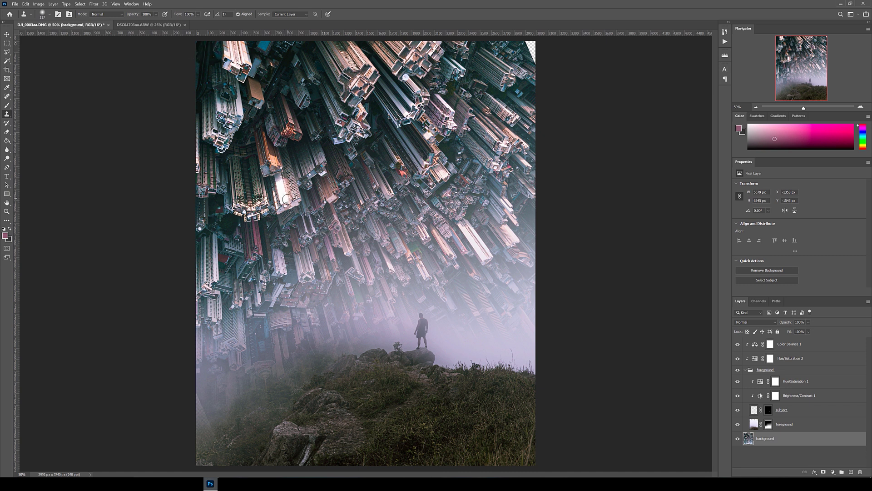
mouse_move(286, 199)
left_mouse_down()
mouse_move(300, 205)
mouse_move(283, 208)
mouse_move(284, 219)
mouse_move(309, 213)
left_mouse_up()
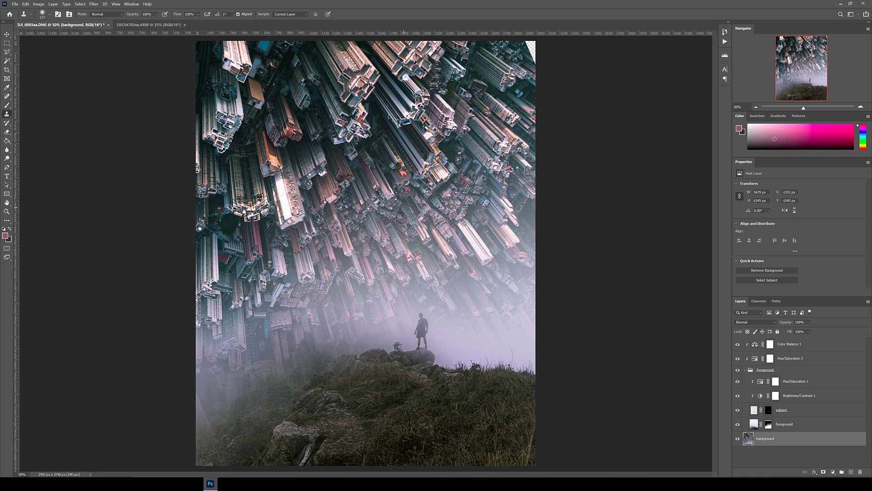
Soften the cut-out edges around the hiker's feet and legs on the subject layer with the Blur tool.
left_click(7, 150)
key("ctrl+plus")
key("ctrl+plus")
scroll(377, 295, "down", 4)
key("ctrl+plus")
left_click(785, 410)
scroll(499, 404, "right", 5)
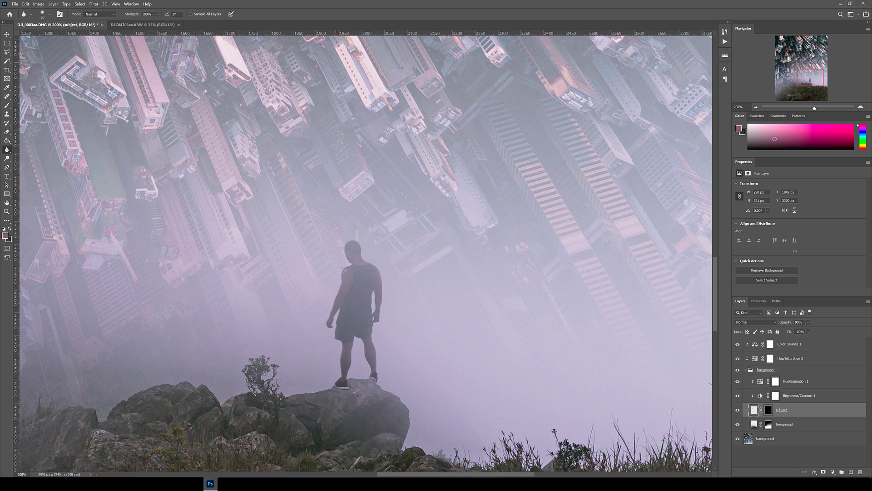
left_click_drag(377, 383, 363, 349)
key("ctrl+minus")
key("ctrl+minus")
key("ctrl+minus")
key("ctrl+minus")
key("ctrl+plus")
right_click(426, 281)
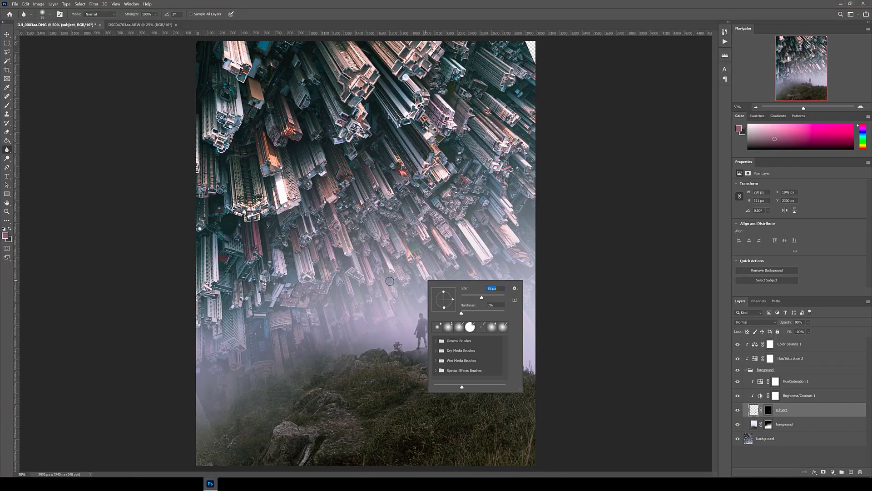
left_click(387, 284)
Lasso the bright grass at the photo's bottom-right corner and replace it on the foreground layer with a Content-Aware fill at 100% opacity.
key("ctrl+minus")
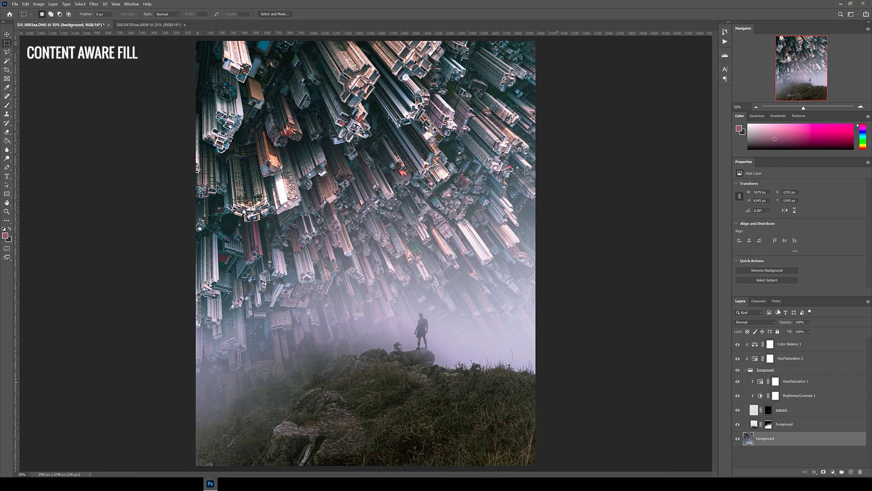
key("ctrl+plus")
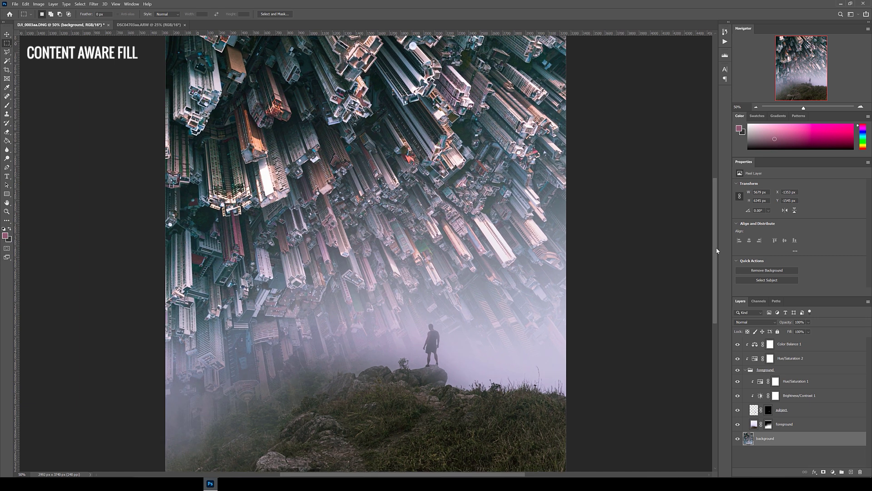
scroll(715, 292, "down", 2)
scroll(714, 291, "down", 1)
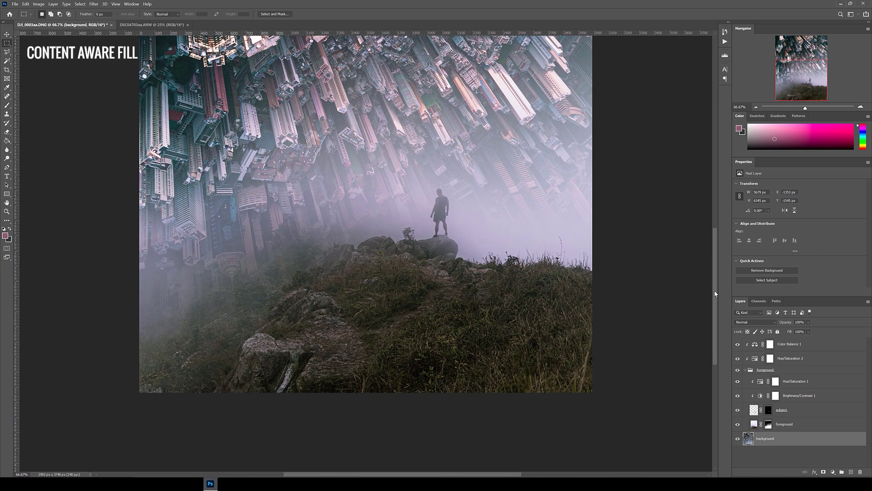
left_click(8, 52)
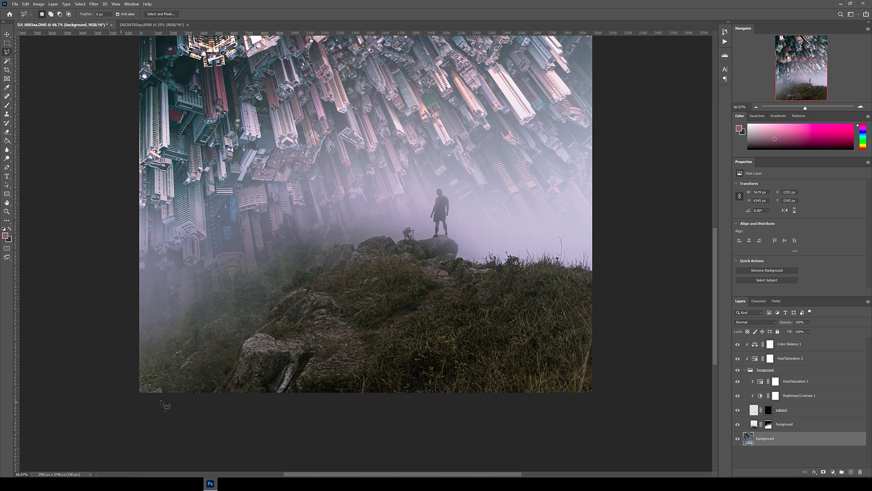
mouse_move(577, 383)
left_mouse_down()
mouse_move(591, 345)
mouse_move(589, 380)
left_mouse_up()
left_click(583, 399)
left_click(576, 399)
left_click(752, 428)
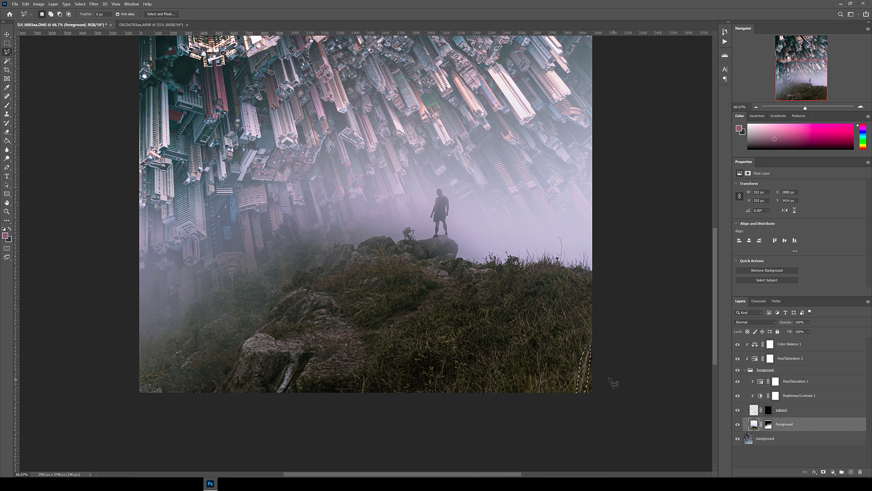
right_click(585, 372)
left_click(598, 330)
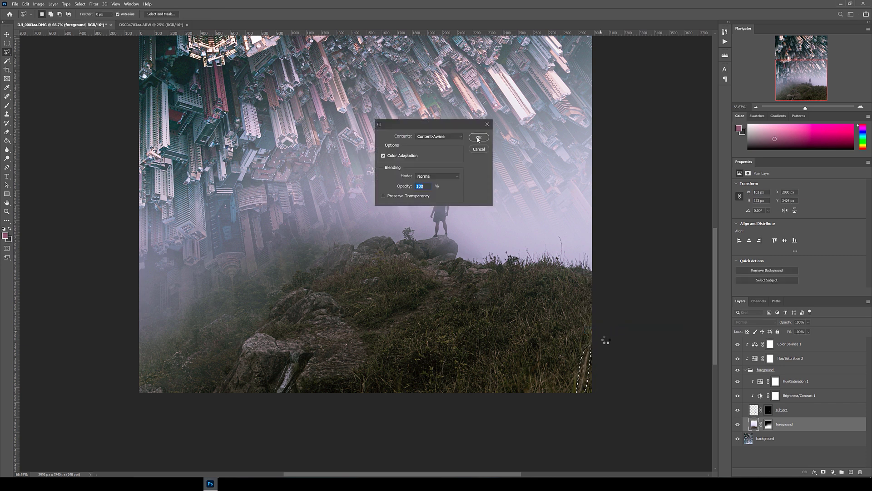
left_click(478, 138)
Lasso the light patch at the photo's bottom-left corner and replace it with a Content-Aware fill.
mouse_move(167, 397)
left_mouse_down()
mouse_move(150, 379)
mouse_move(144, 402)
left_mouse_up()
left_click(140, 396)
left_click(167, 397)
right_click(148, 388)
left_click(176, 344)
key("Return")
Outline a rounded area around the bottom-left corner patch, fill it again with Content-Aware, and deselect.
left_click(170, 395)
left_click(169, 385)
left_click(153, 381)
left_click(136, 386)
left_click(137, 395)
left_click(170, 395)
right_click(146, 388)
left_click(175, 346)
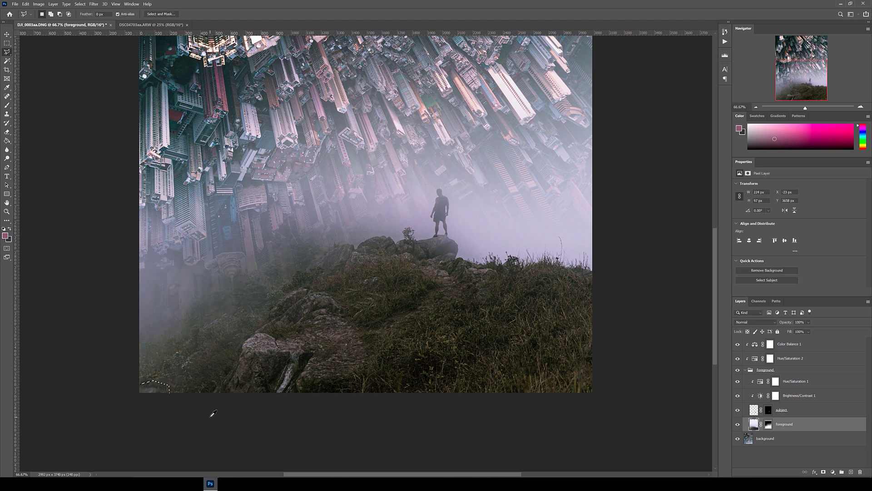
key("ctrl+d")
Lasso a strip along the lower left edge of the photo and fill it with Content-Aware.
key("s")
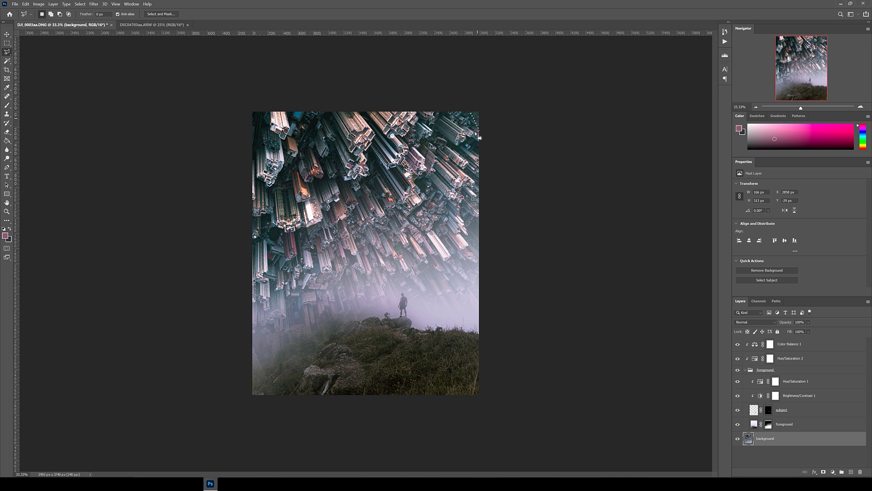
left_click(261, 361)
left_click(280, 404)
left_click(246, 400)
left_click(250, 342)
right_click(257, 372)
left_click(278, 336)
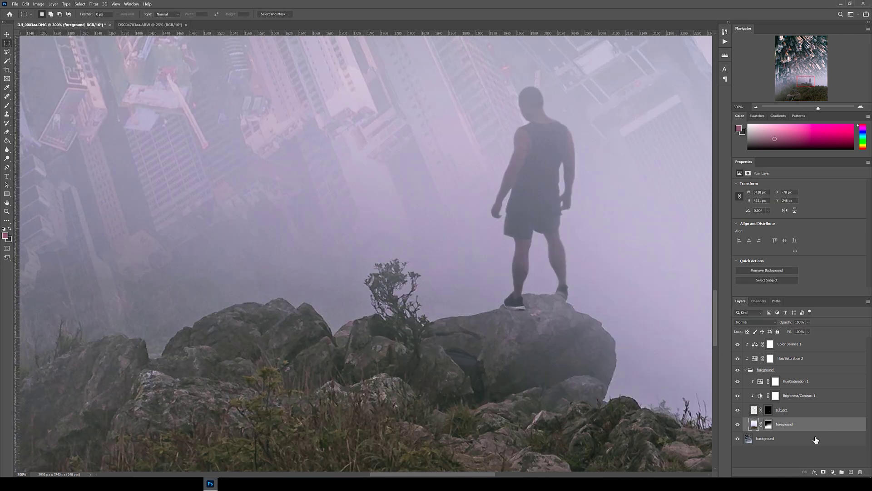
Remove the small shrub beside the hiker's rock with a Content-Aware fill, disabling the foreground layer's mask for the fill and re-enabling it.
right_click(768, 427)
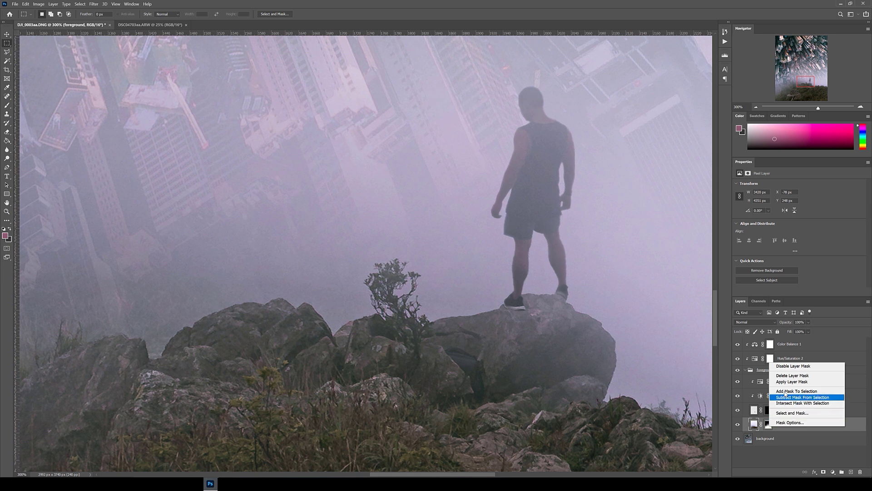
left_click(788, 366)
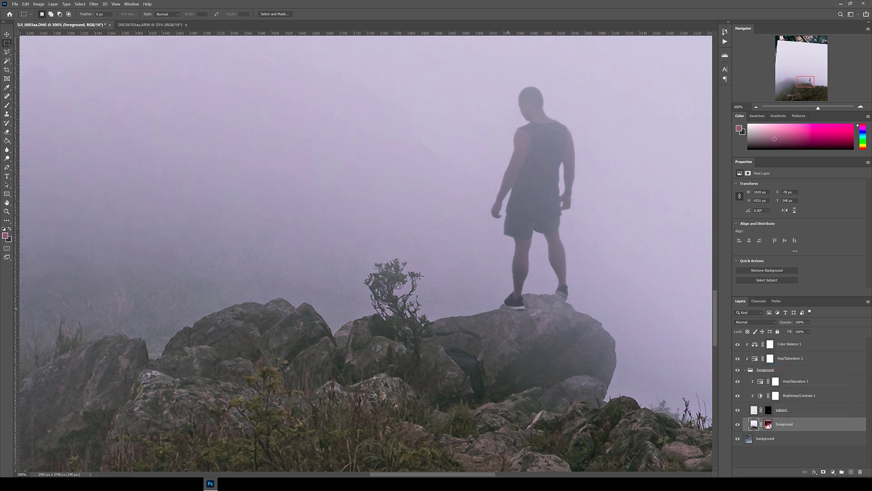
left_click_drag(358, 251, 437, 320)
right_click(405, 318)
left_click(431, 404)
key("ctrl+minus")
key("ctrl+minus")
key("ctrl+minus")
key("ctrl+minus")
key("ctrl+minus")
key("ctrl+minus")
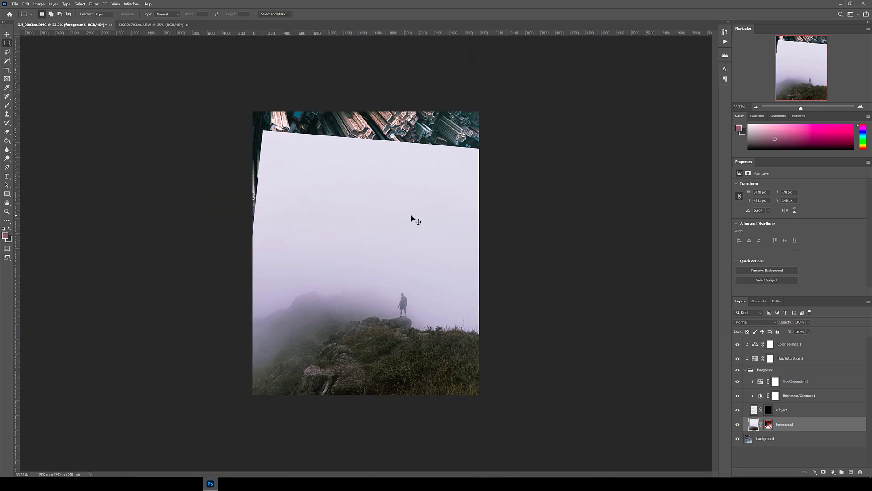
right_click(768, 424)
left_click(788, 366)
key("ctrl+minus")
key("ctrl+minus")
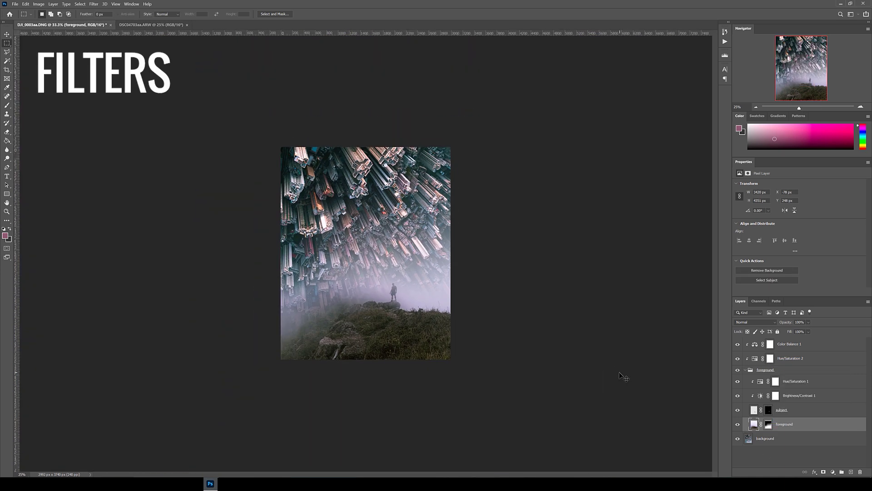
key("ctrl+plus")
key("ctrl+plus")
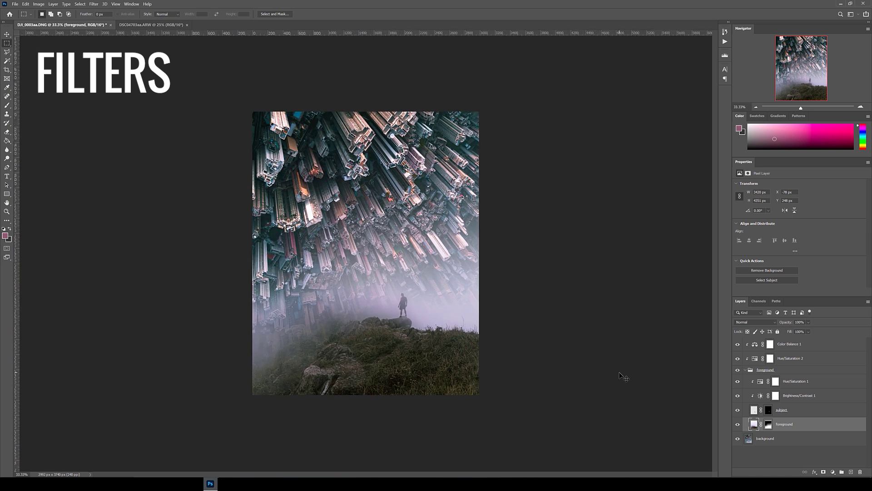
key("ctrl+plus")
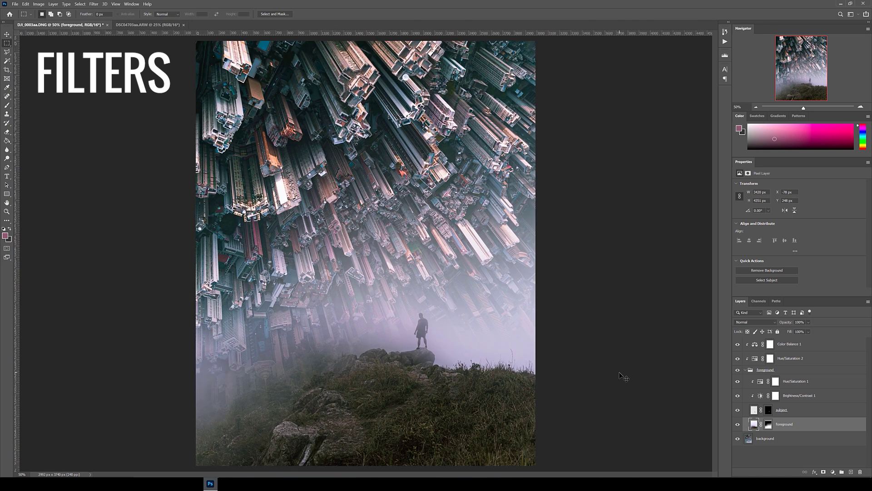
key("ctrl+minus")
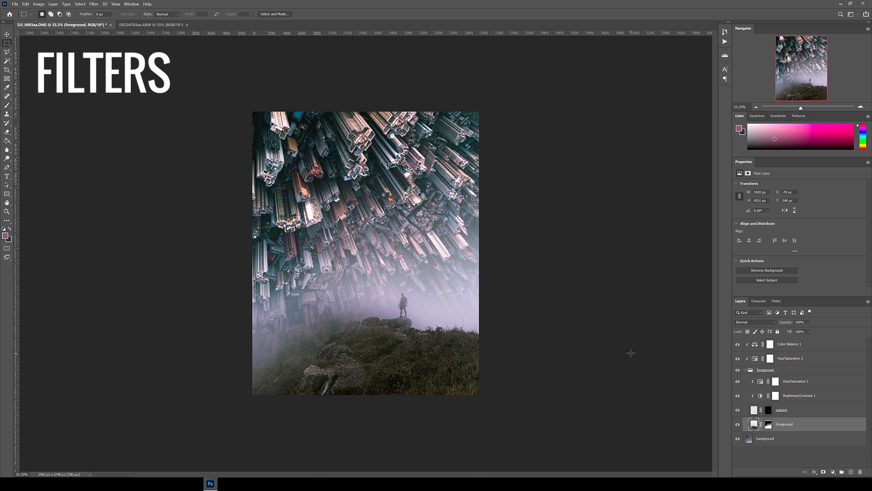
Duplicate the background city layer as "background copy" in the same document.
left_click(767, 439)
right_click(775, 439)
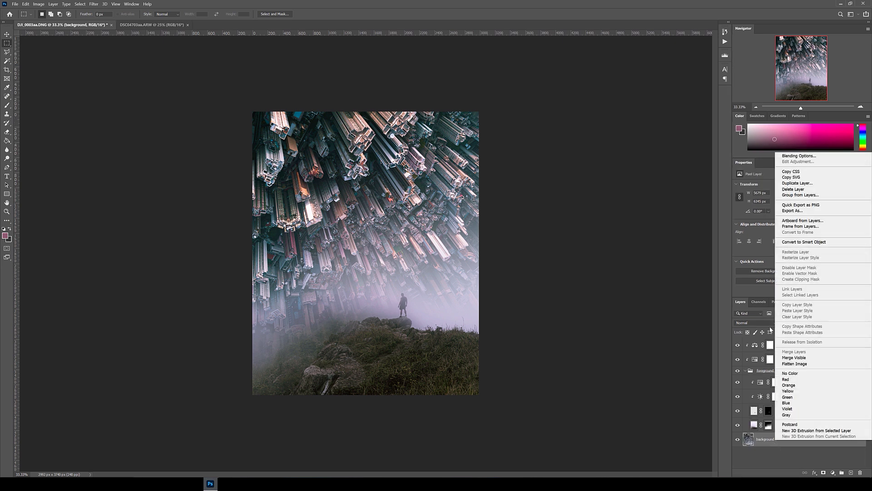
left_click(795, 184)
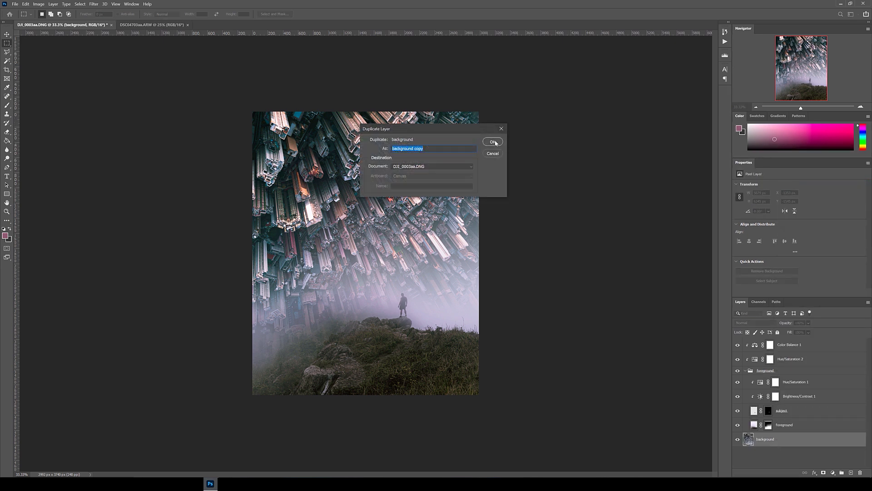
left_click(494, 142)
Convert the background copy layer to a Smart Object.
right_click(747, 441)
left_click(775, 439)
right_click(775, 439)
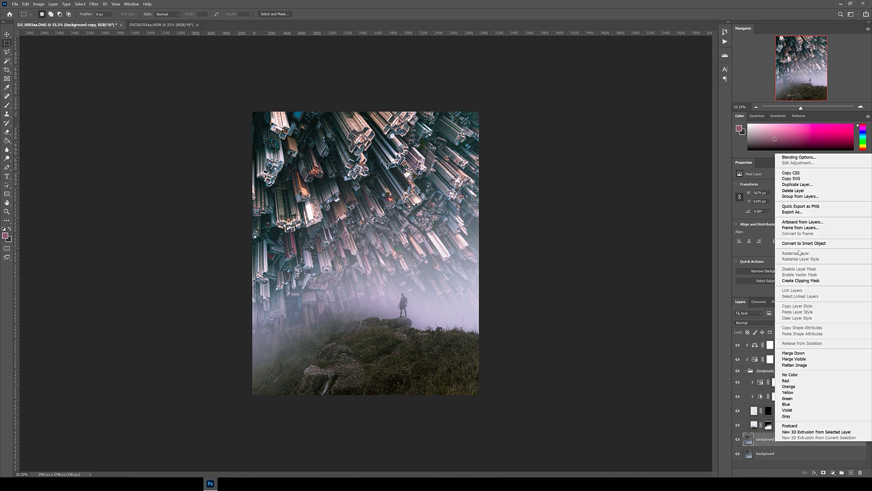
left_click(804, 243)
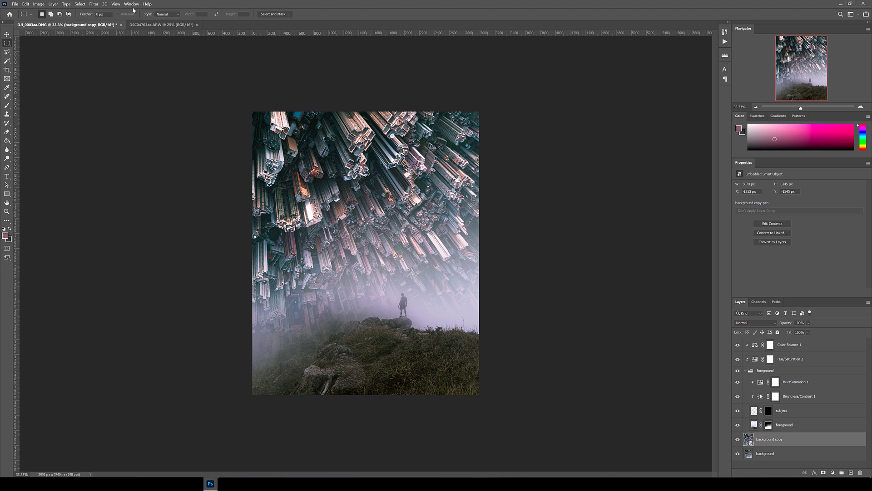
Start a Path Blur from the Blur Gallery on the background copy layer.
left_click(93, 4)
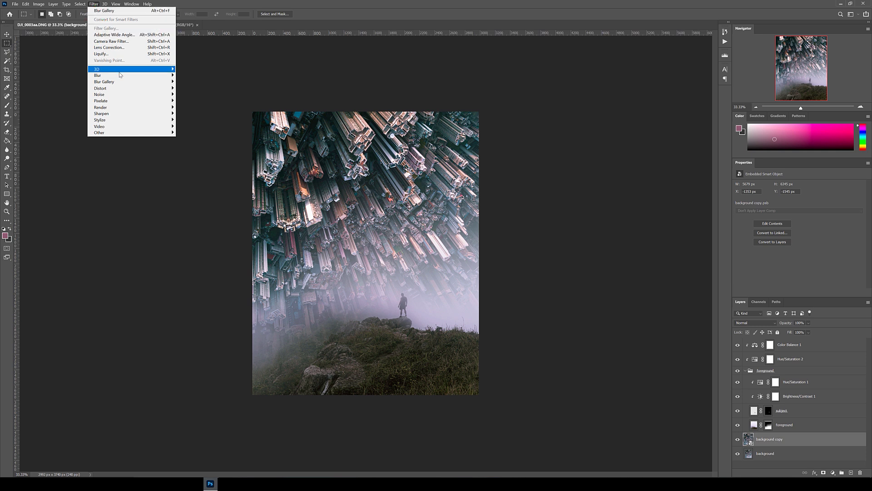
mouse_move(120, 77)
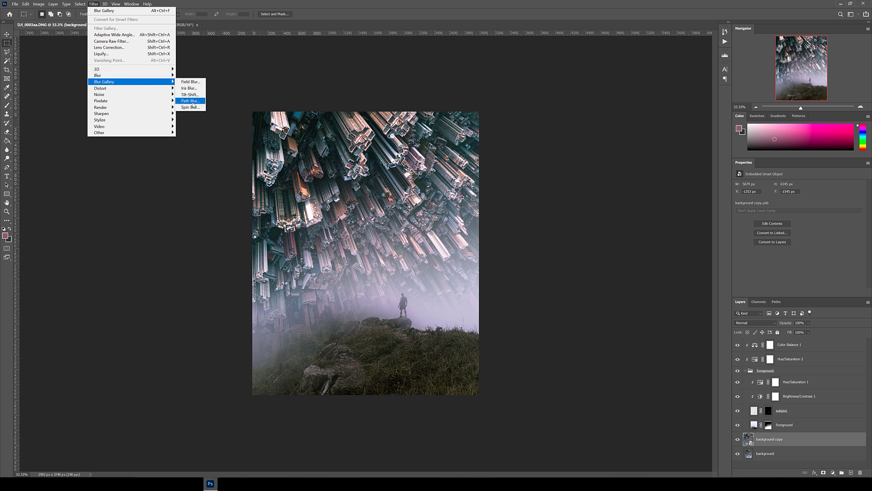
left_click(191, 101)
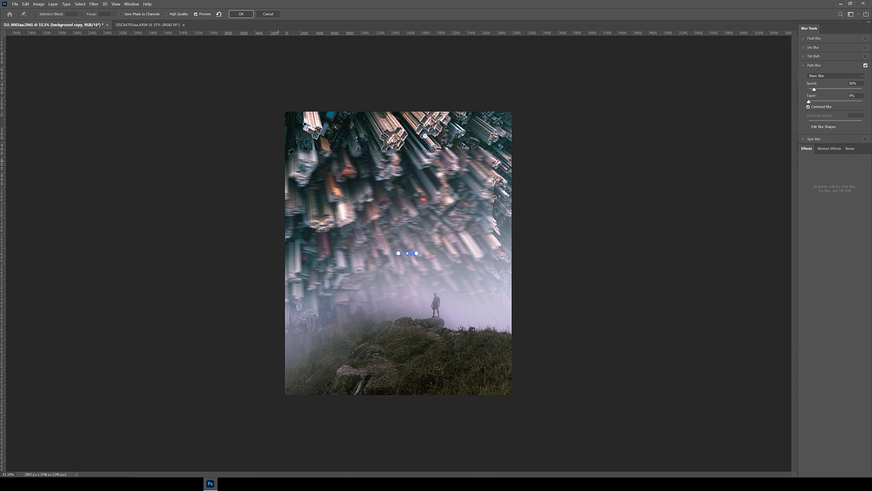